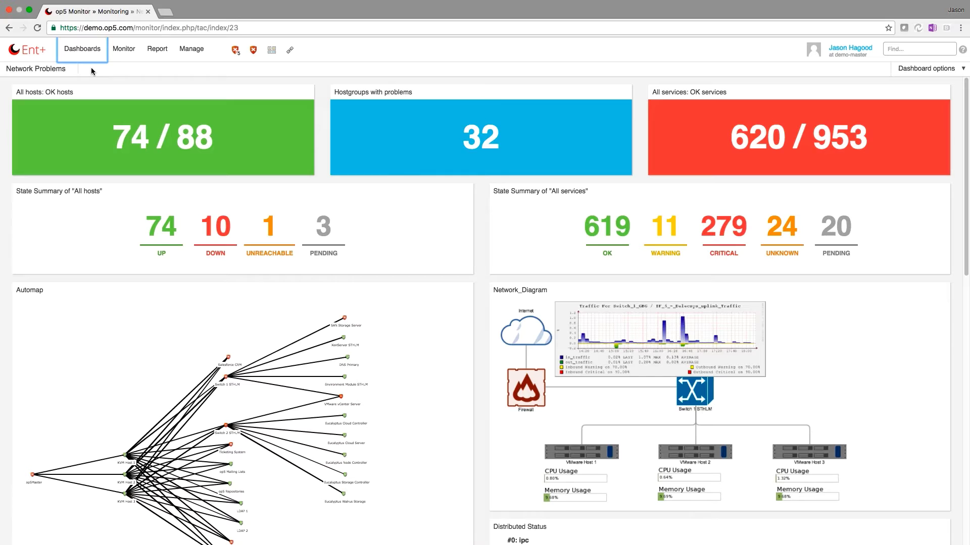
# Step: Show the dashboard list from the Dashboards menu on Network Problems
pyautogui.click(91, 62)
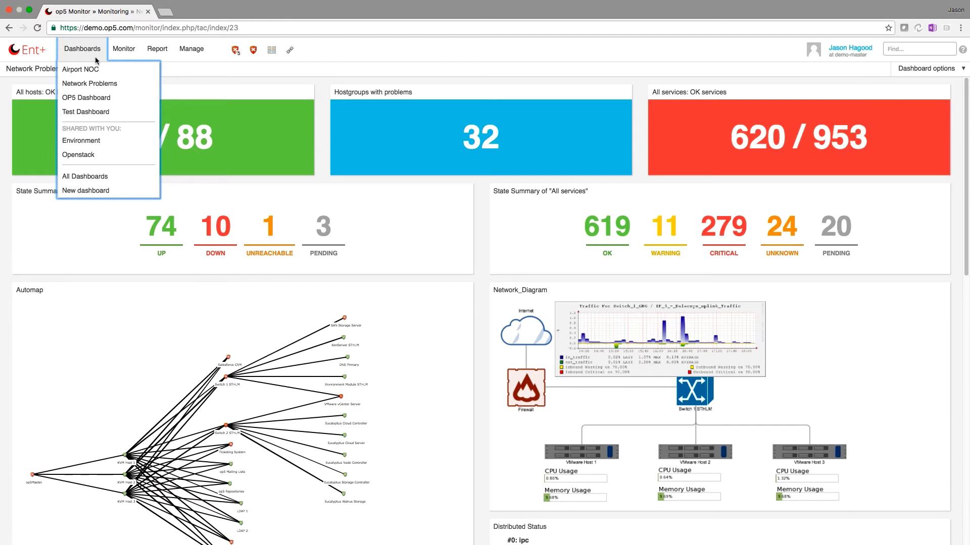
pyautogui.click(908, 69)
pyautogui.moveTo(898, 84)
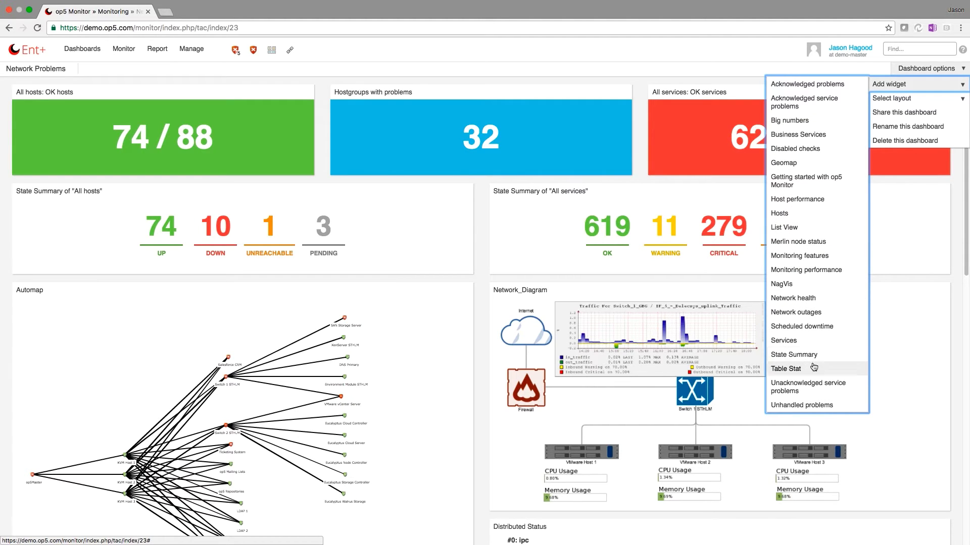
pyautogui.click(813, 404)
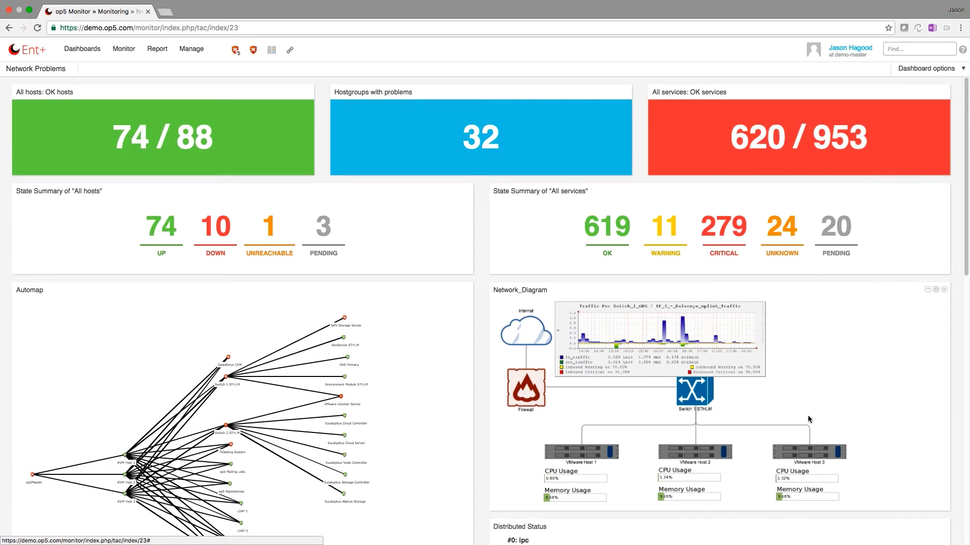
pyautogui.scroll(-10, 808, 417)
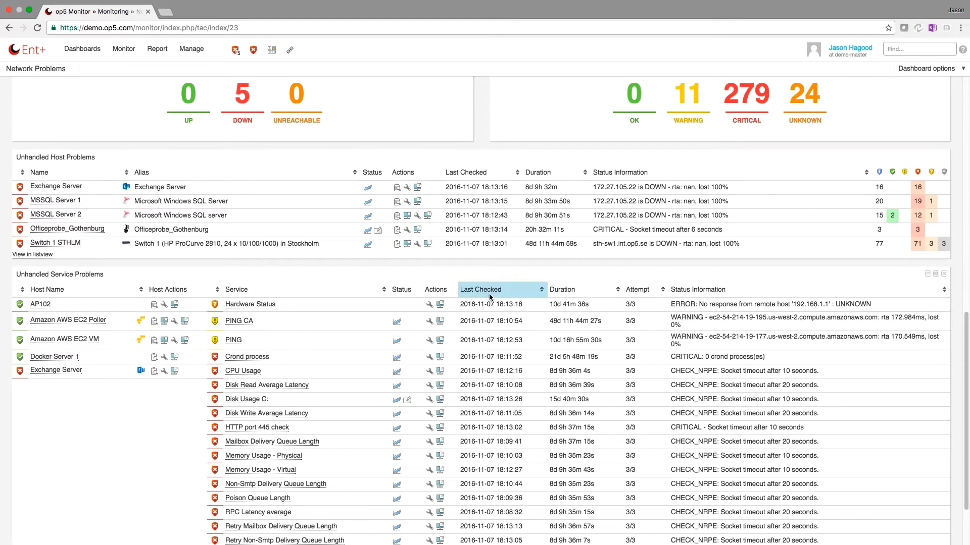
pyautogui.scroll(-2, 409, 318)
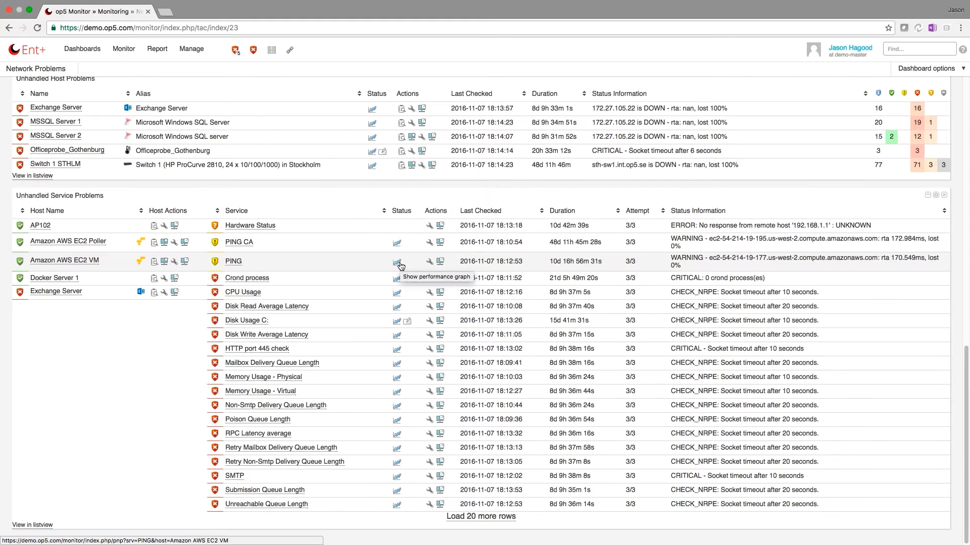
pyautogui.click(214, 262)
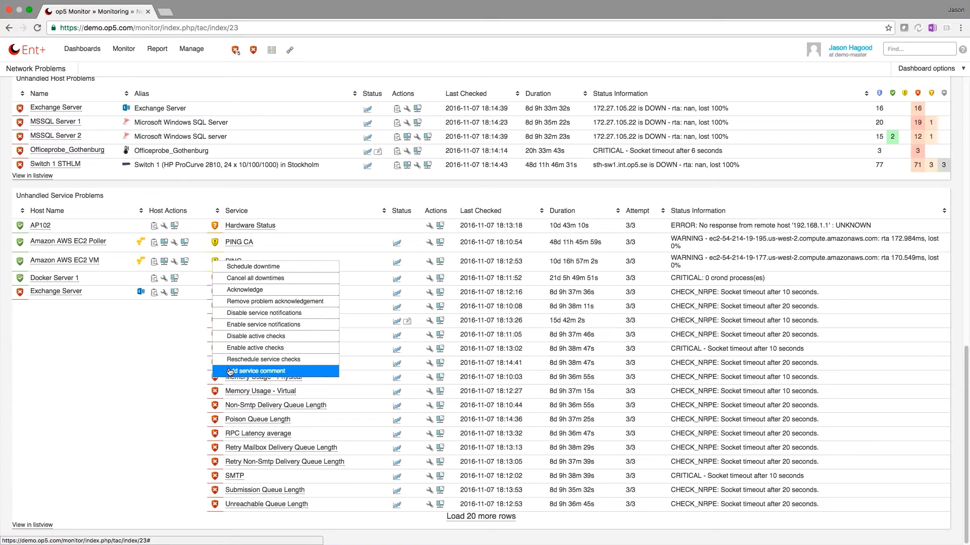
pyautogui.scroll(2, 151, 348)
pyautogui.click(65, 326)
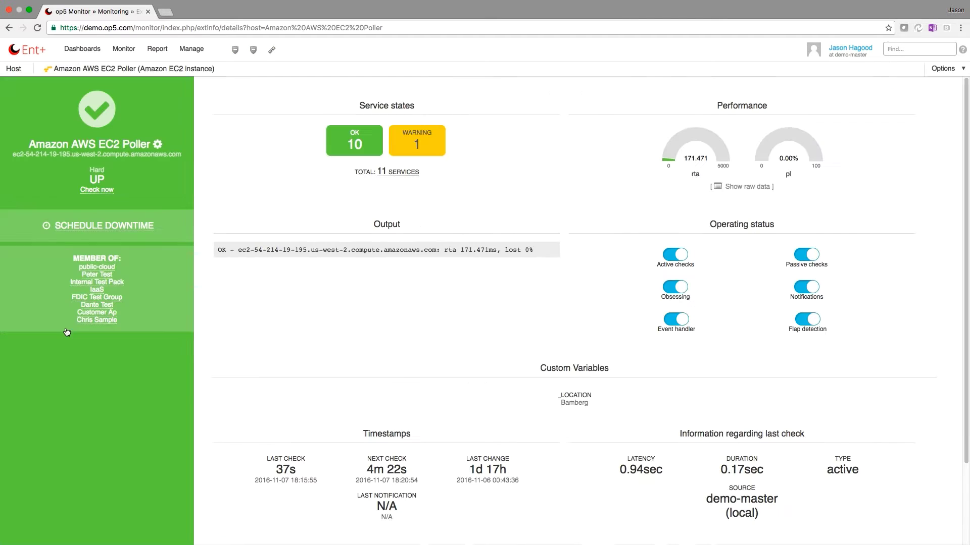
pyautogui.click(416, 144)
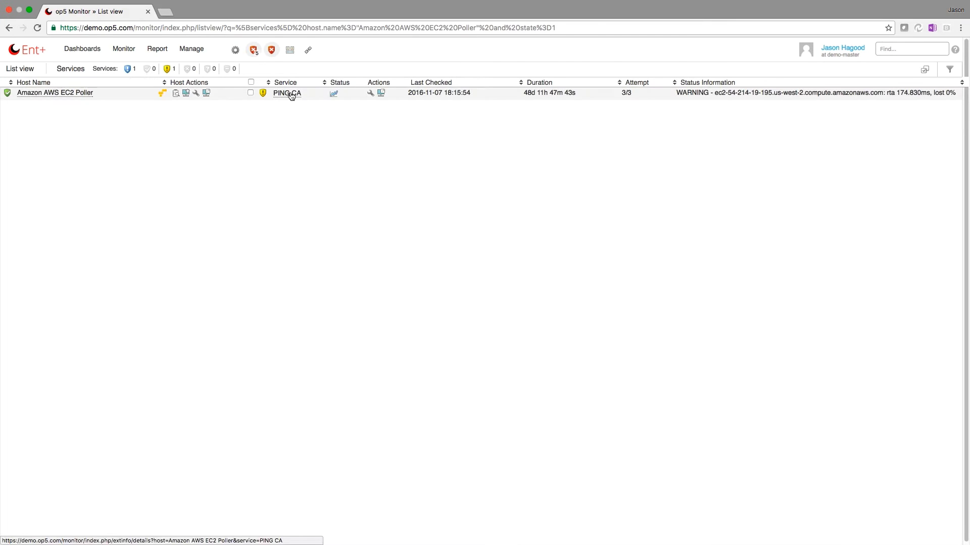
pyautogui.click(288, 94)
pyautogui.click(272, 51)
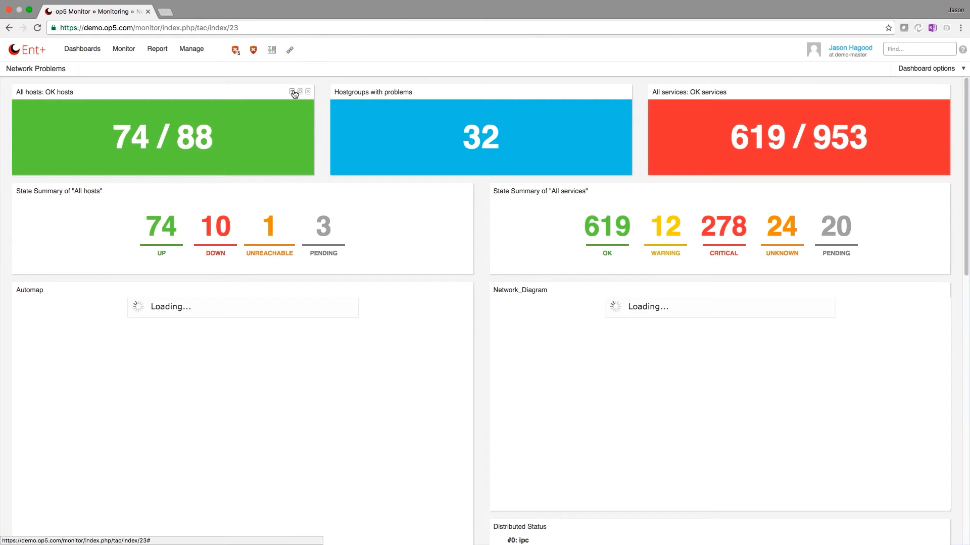
pyautogui.moveTo(264, 92); pyautogui.dragTo(261, 191)
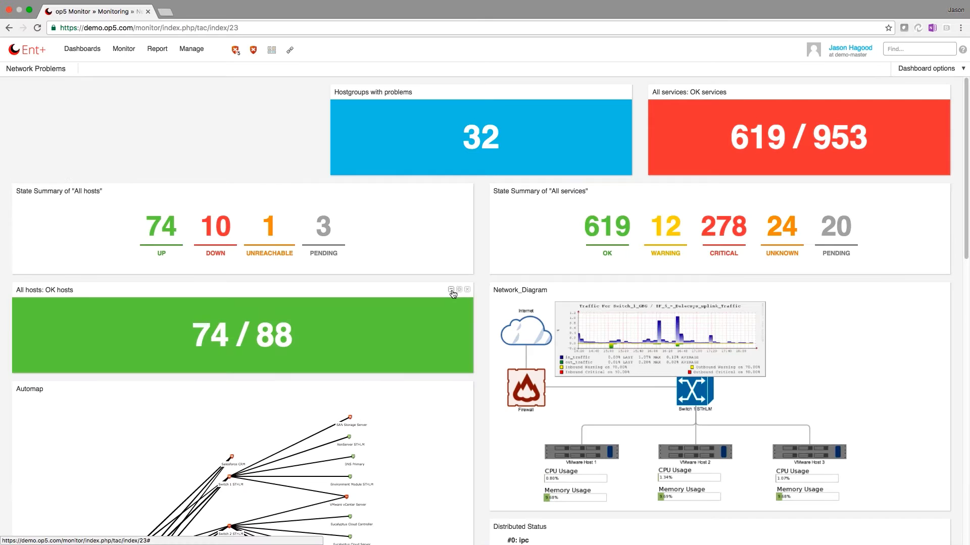
pyautogui.click(458, 291)
pyautogui.scroll(-2, 372, 340)
pyautogui.click(459, 227)
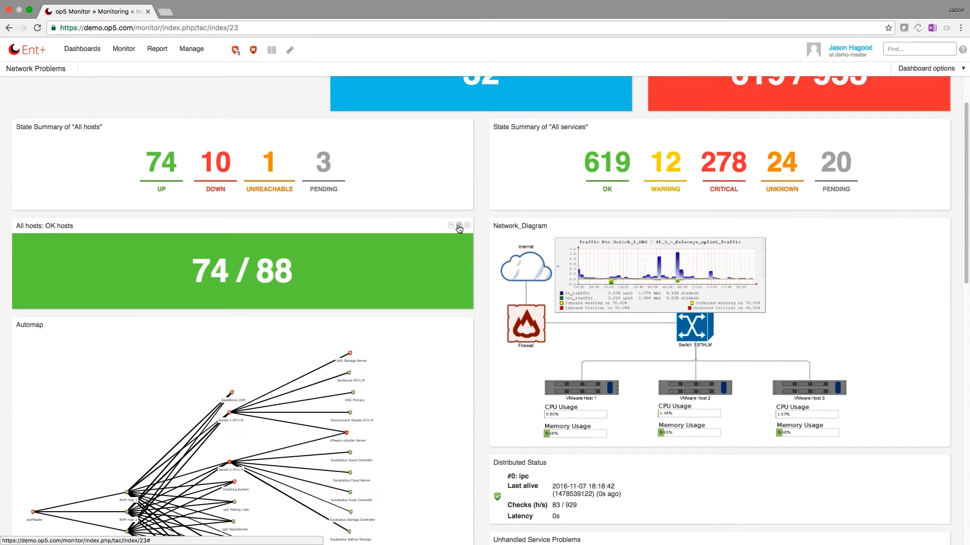
pyautogui.moveTo(459, 228); pyautogui.dragTo(284, 84)
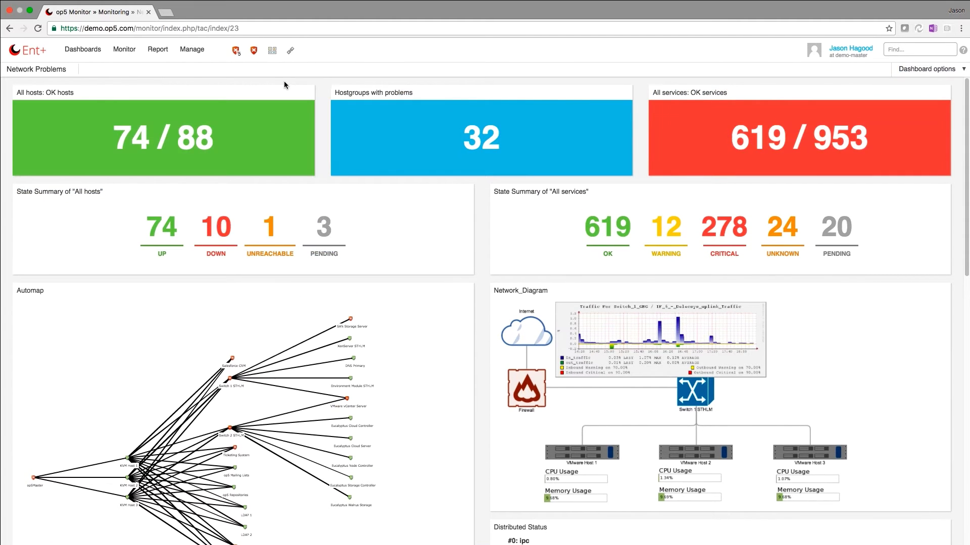
pyautogui.moveTo(82, 50)
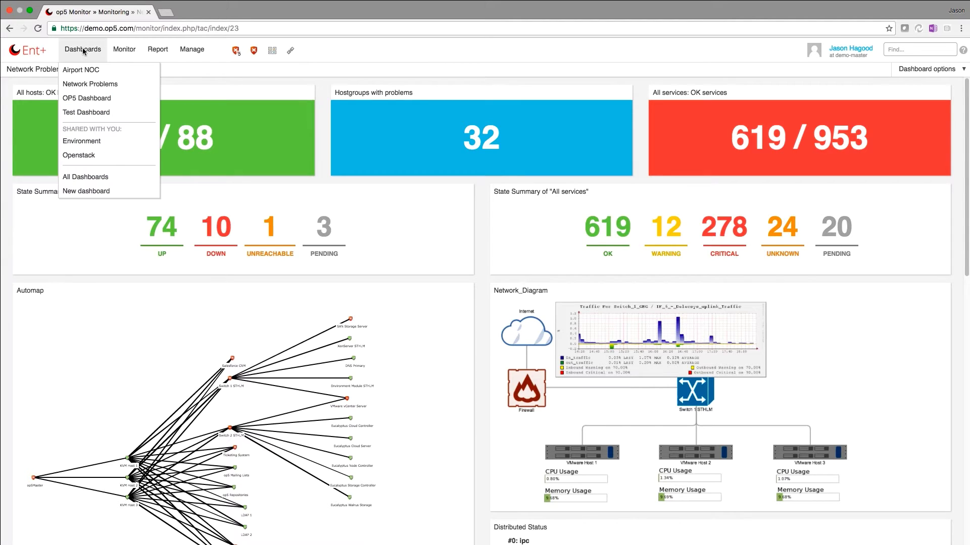
pyautogui.click(81, 193)
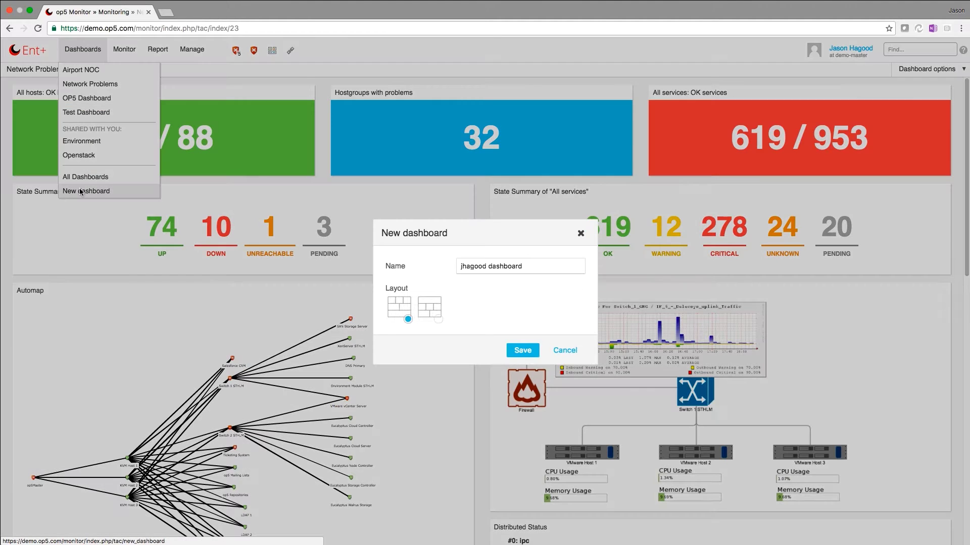
pyautogui.click(564, 351)
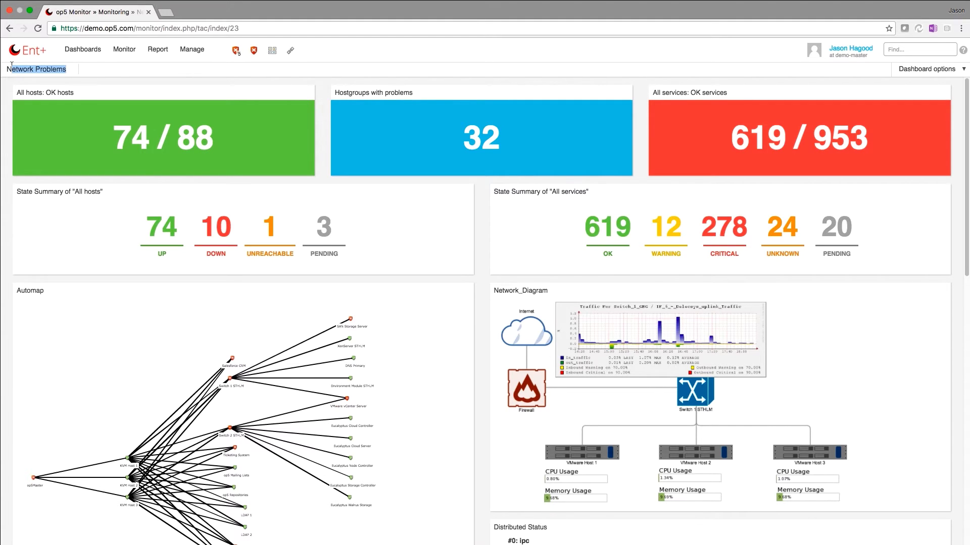
pyautogui.scroll(-2, 8, 96)
pyautogui.scroll(-5, 8, 96)
pyautogui.scroll(-4, 8, 96)
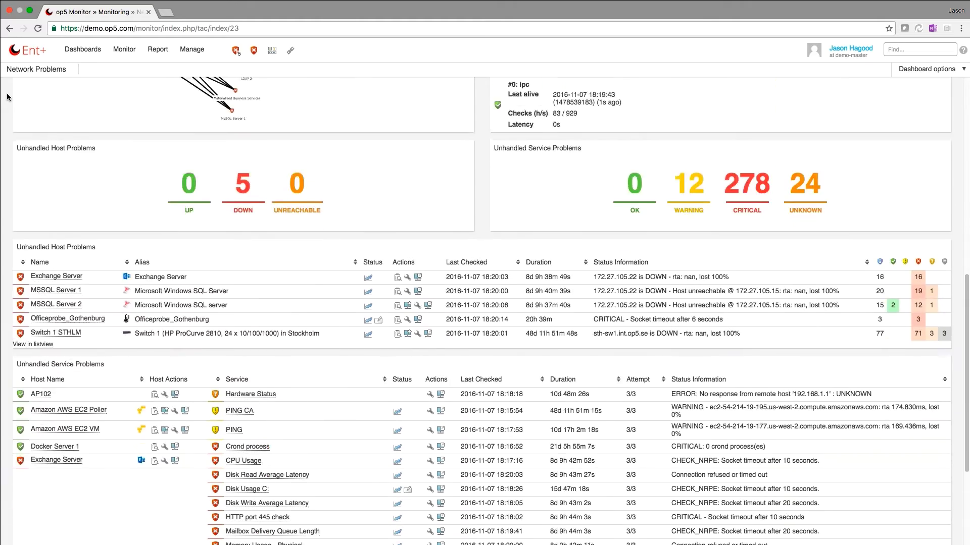
pyautogui.scroll(-2, 8, 97)
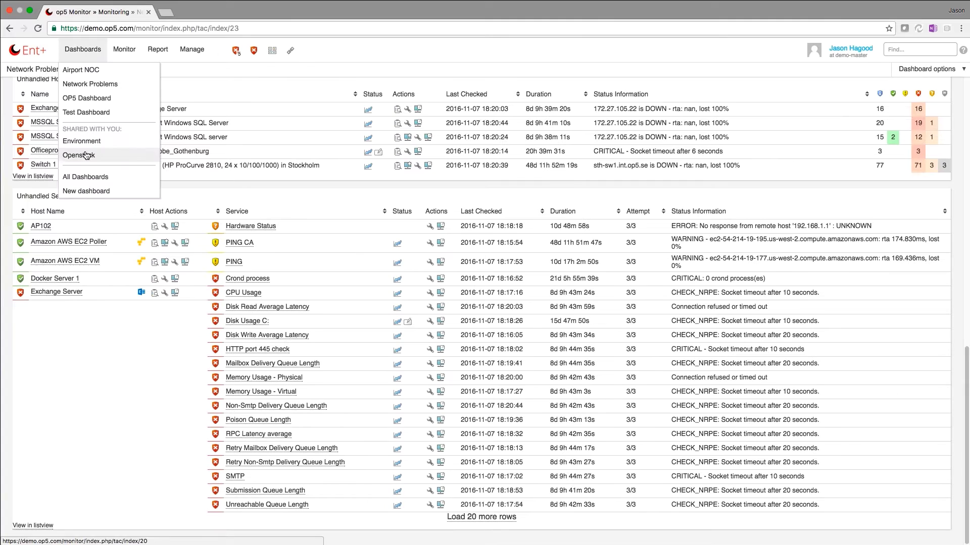
# Step: View the Openstack dashboard, then OP5 Dashboard with its Geomap zoomed out to the world
pyautogui.click(85, 151)
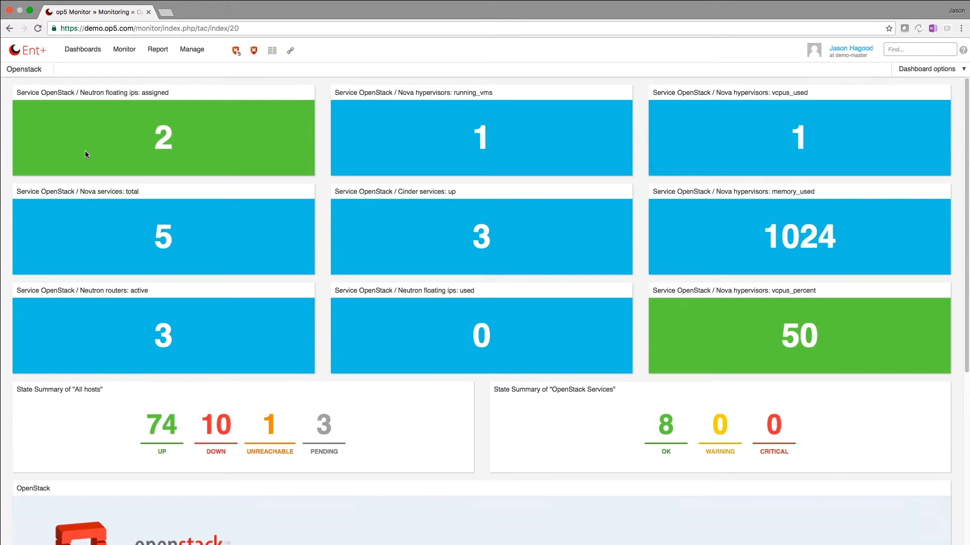
pyautogui.scroll(-2, 85, 151)
pyautogui.scroll(-2, 86, 151)
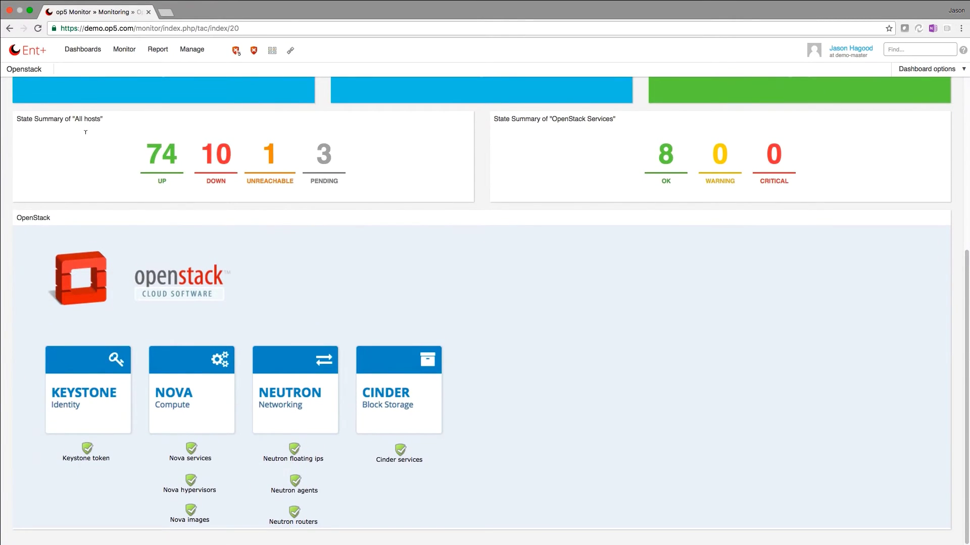
pyautogui.click(83, 50)
pyautogui.click(83, 99)
pyautogui.scroll(-3, 83, 100)
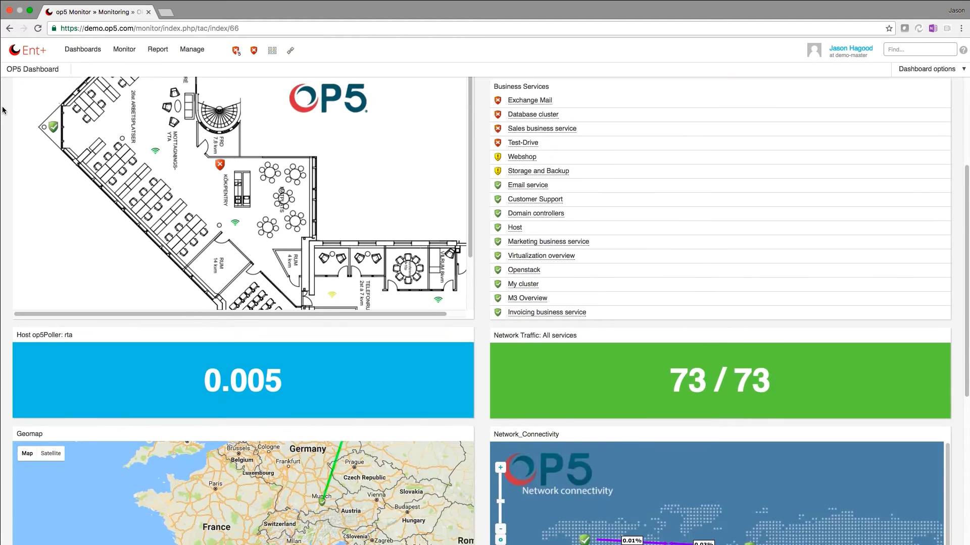
pyautogui.scroll(-5, 227, 303)
pyautogui.click(462, 510)
pyautogui.click(461, 510)
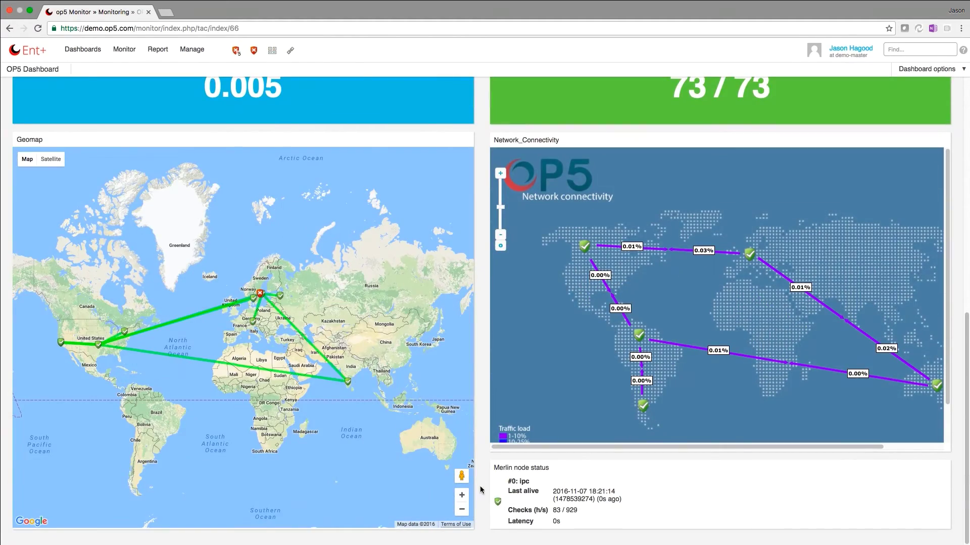
# Step: Switch to the Airport NOC dashboard
pyautogui.click(83, 50)
pyautogui.click(82, 70)
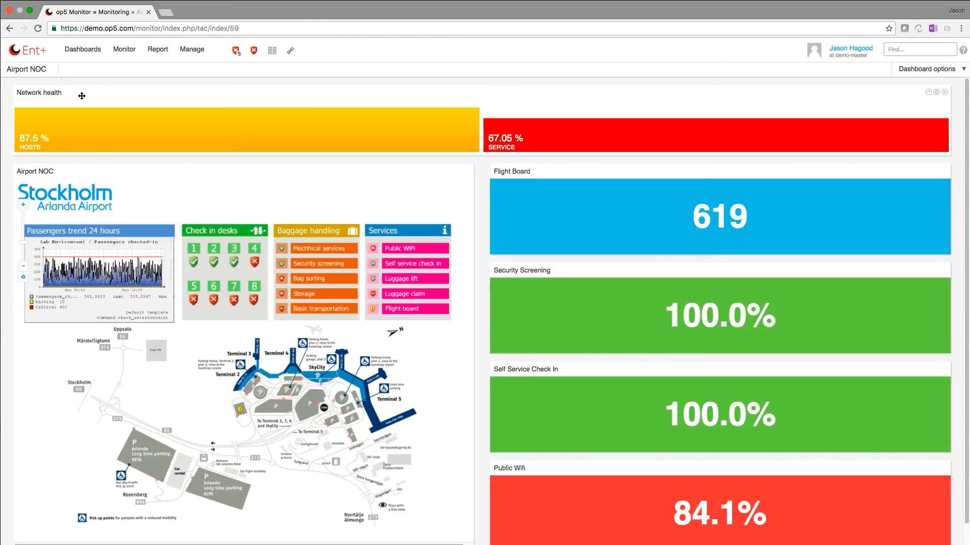
pyautogui.scroll(-1, 90, 98)
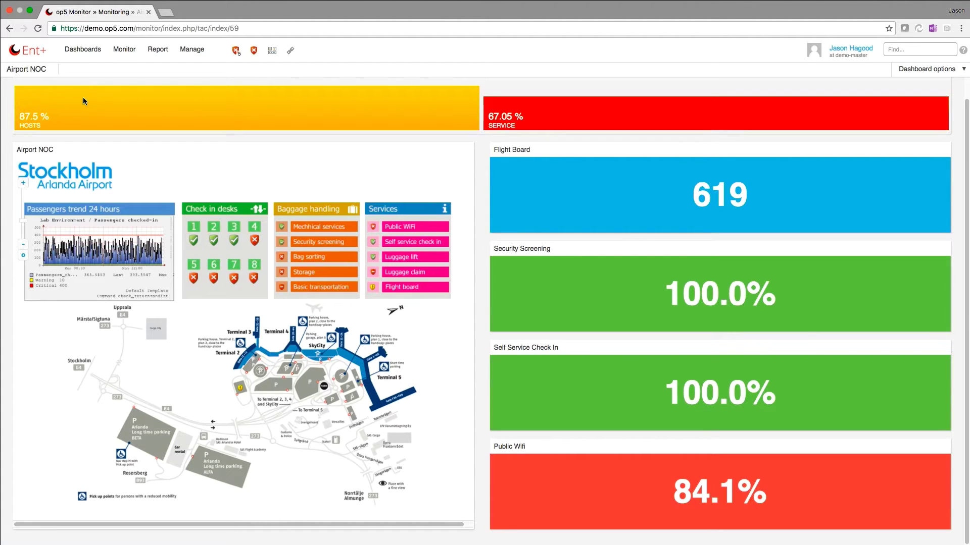
pyautogui.click(125, 50)
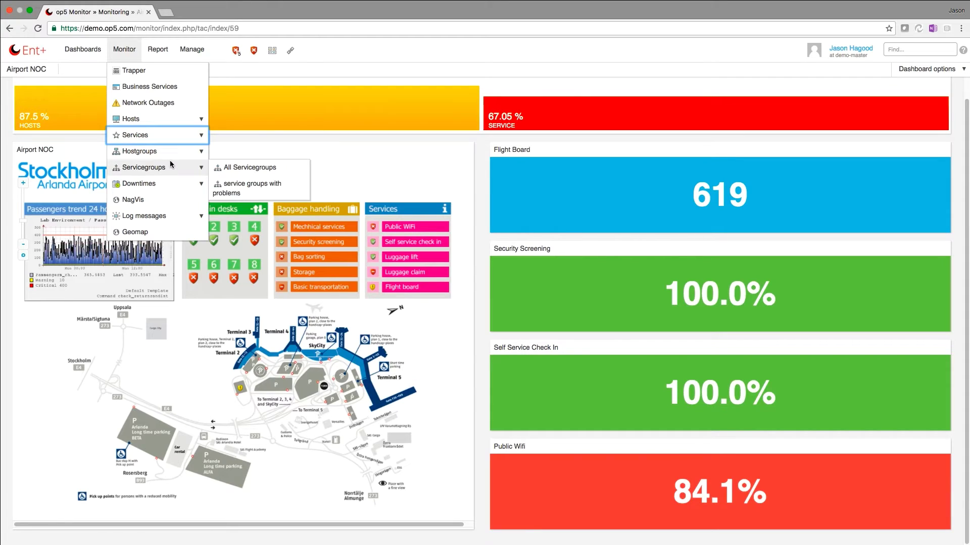
pyautogui.moveTo(144, 216)
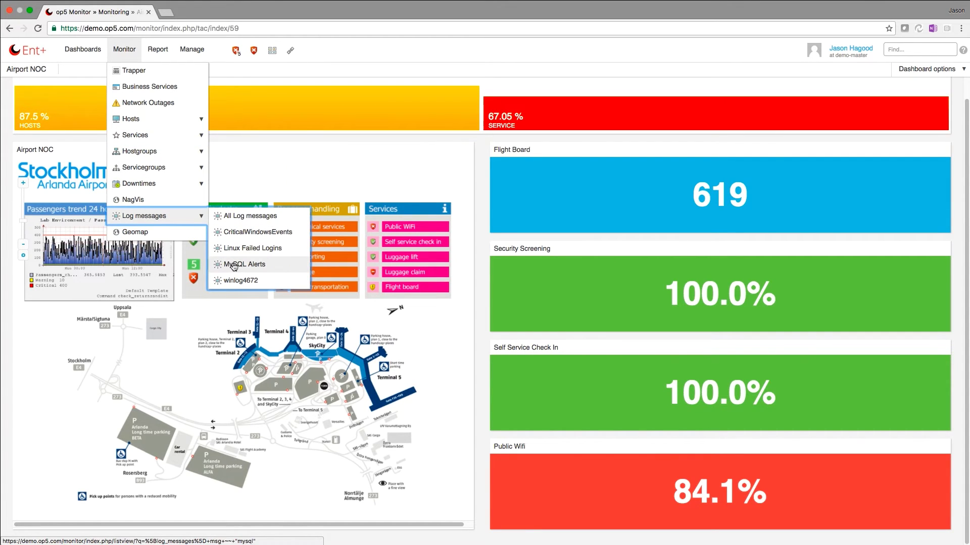
# Step: Open Monitor > Hostgroups > All Hostgroups to list all 67 host groups
pyautogui.click(158, 49)
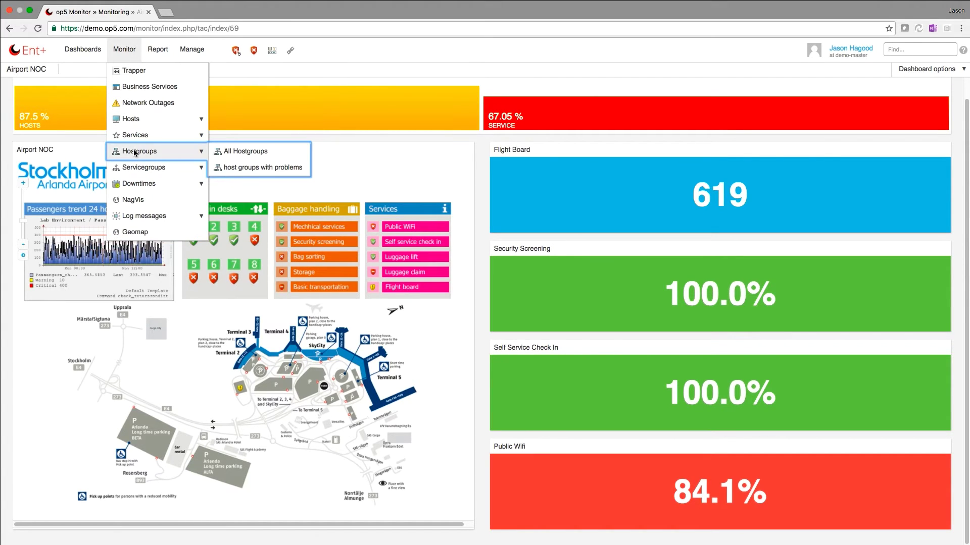
pyautogui.moveTo(144, 168)
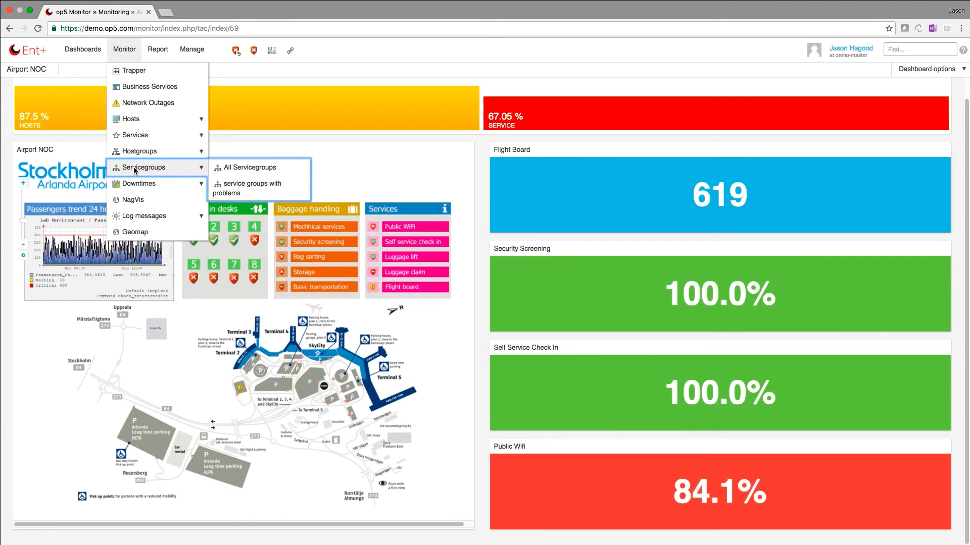
pyautogui.moveTo(140, 150)
pyautogui.click(244, 152)
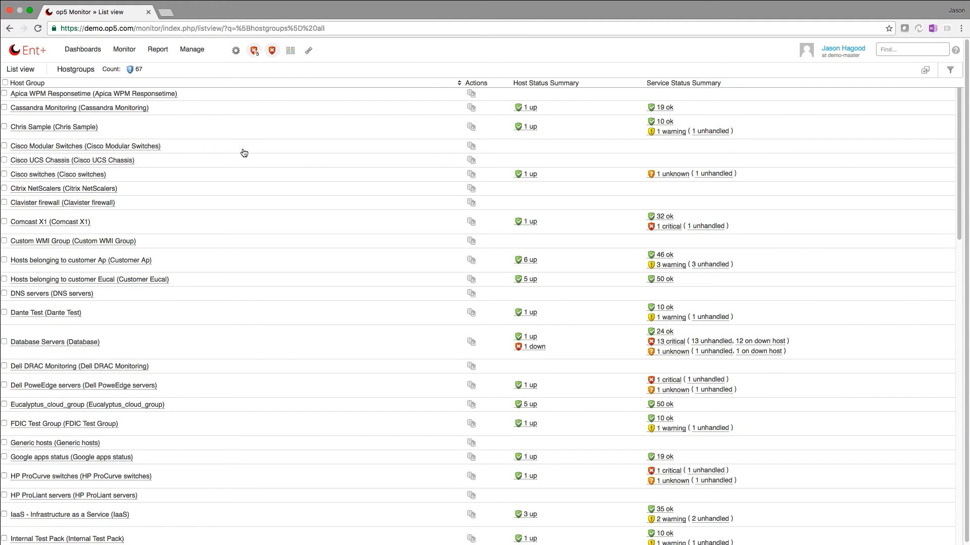
pyautogui.scroll(-2, 244, 152)
pyautogui.scroll(-2, 244, 153)
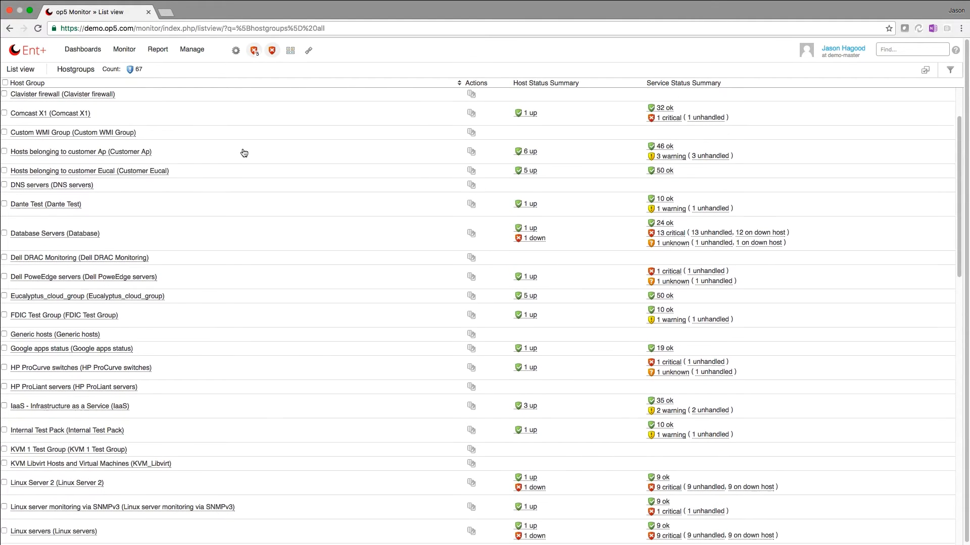
pyautogui.scroll(-1, 244, 152)
pyautogui.scroll(-3, 244, 152)
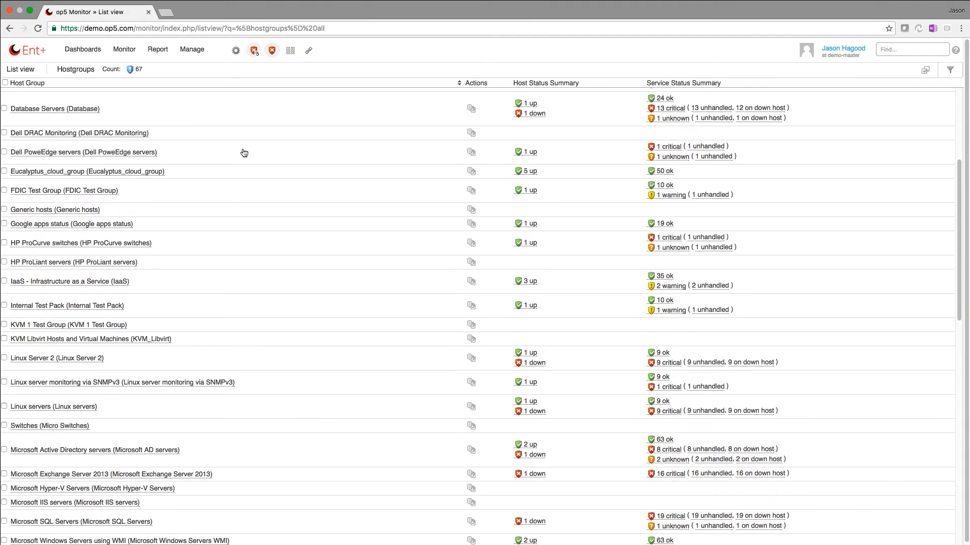
pyautogui.scroll(-2, 244, 152)
pyautogui.scroll(-1, 245, 153)
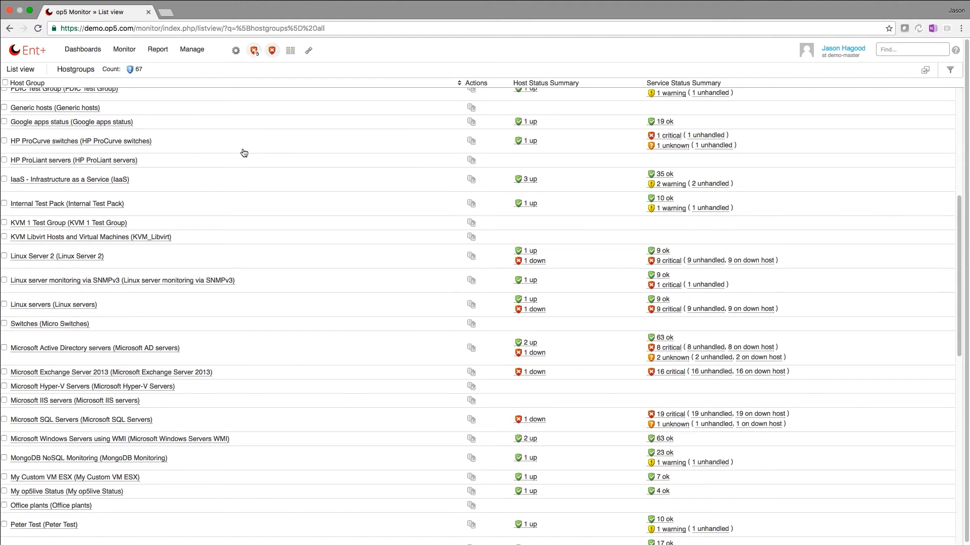
pyautogui.scroll(-1, 244, 153)
pyautogui.scroll(-2, 244, 152)
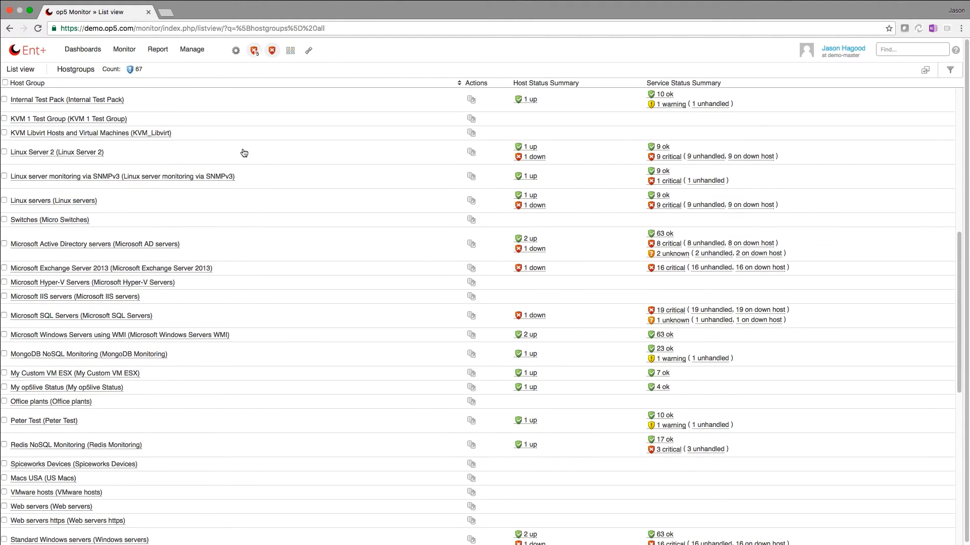
pyautogui.scroll(-1, 243, 152)
pyautogui.scroll(-2, 244, 153)
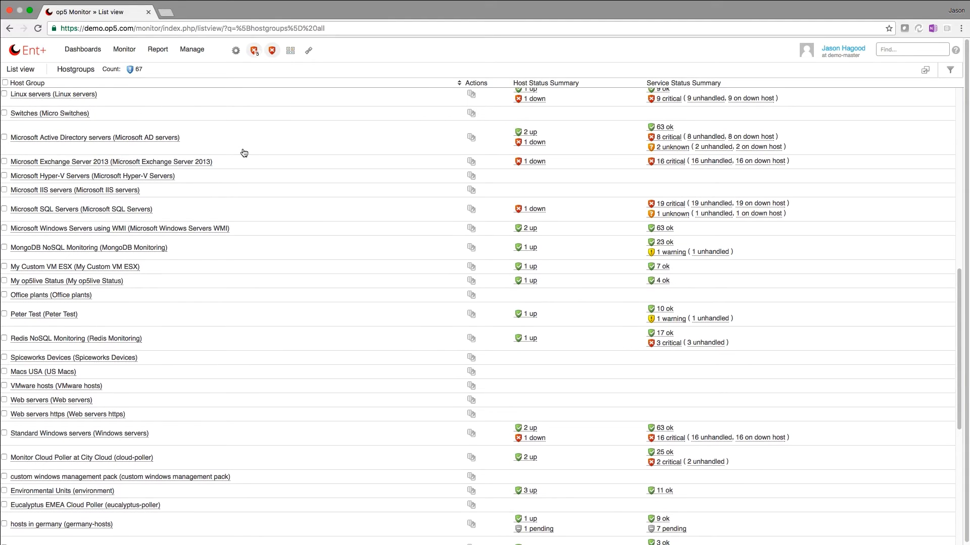
pyautogui.scroll(-2, 244, 152)
pyautogui.scroll(-1, 244, 153)
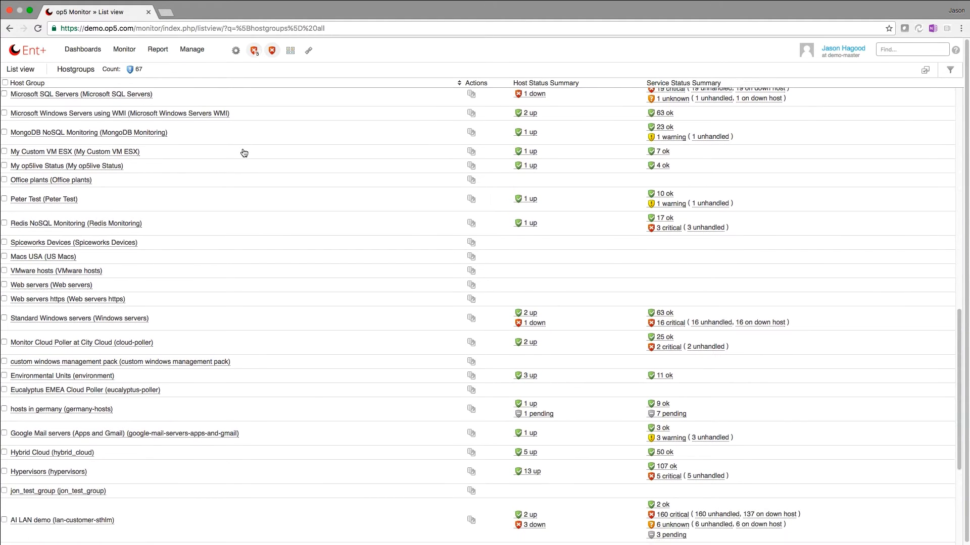
pyautogui.scroll(-3, 244, 153)
pyautogui.scroll(-1, 244, 153)
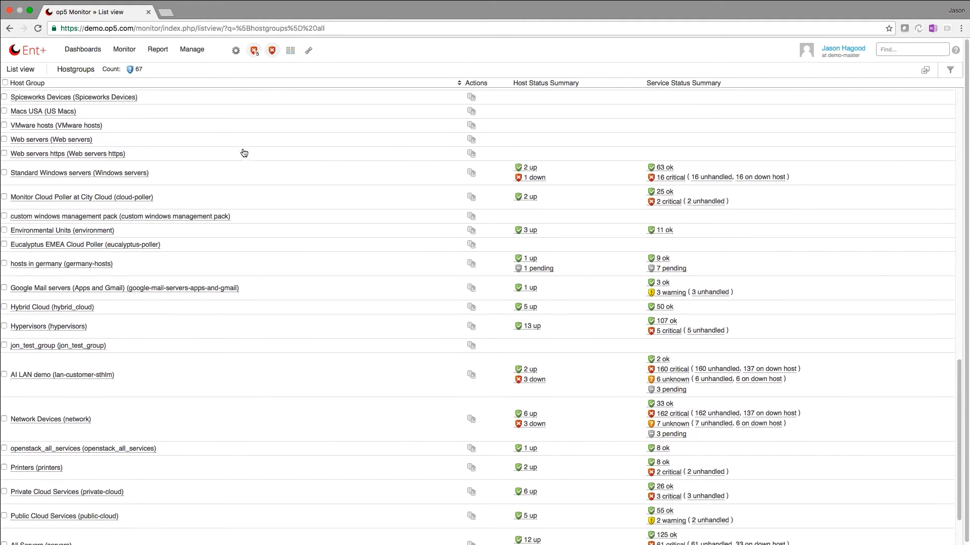
pyautogui.scroll(-2, 244, 153)
pyautogui.scroll(-1, 244, 152)
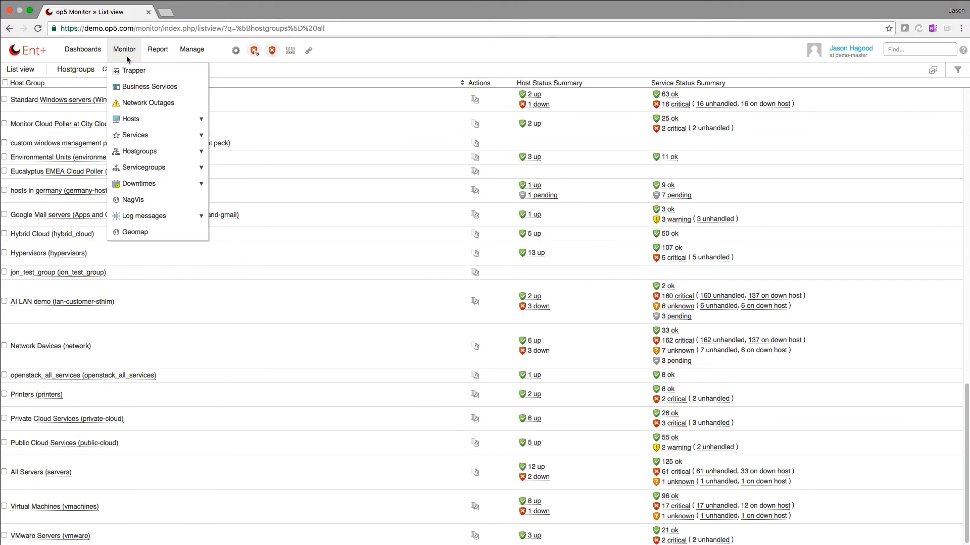
pyautogui.moveTo(124, 50)
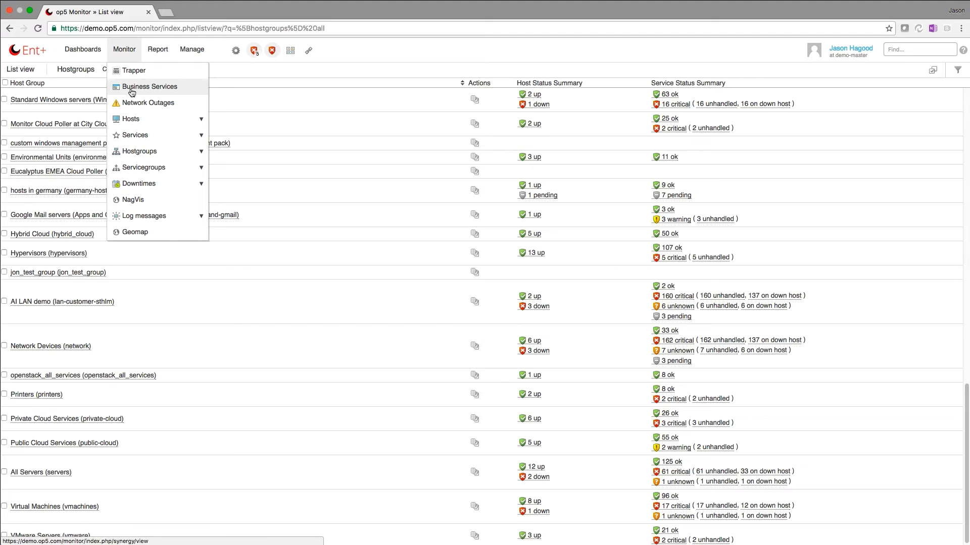
# Step: Open Business Services and expand Customer Support and its Online element
pyautogui.click(131, 91)
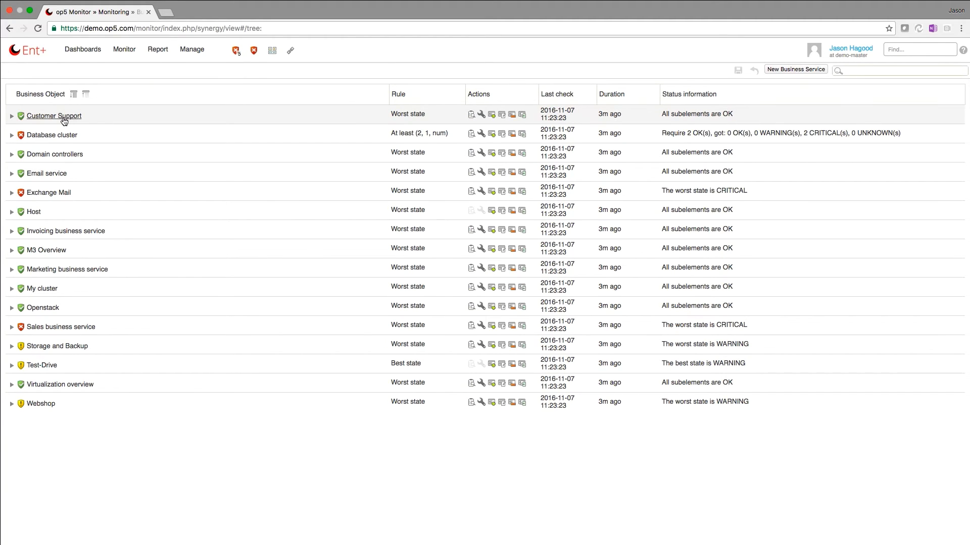
pyautogui.click(12, 117)
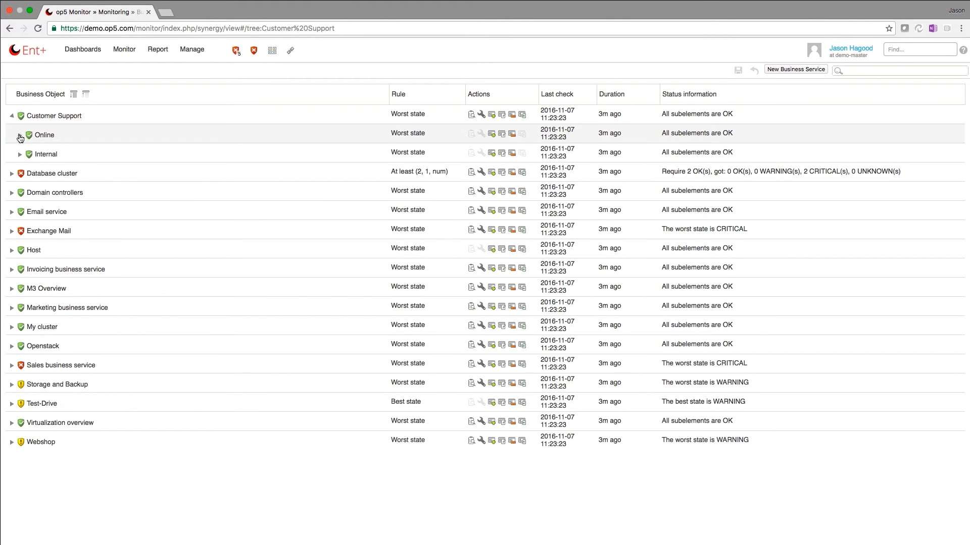
pyautogui.click(20, 136)
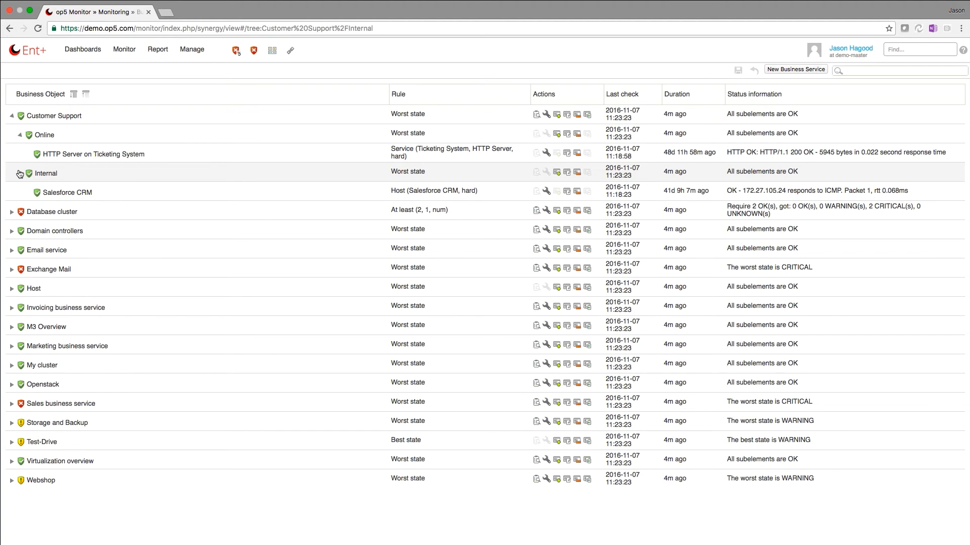
pyautogui.moveTo(144, 216)
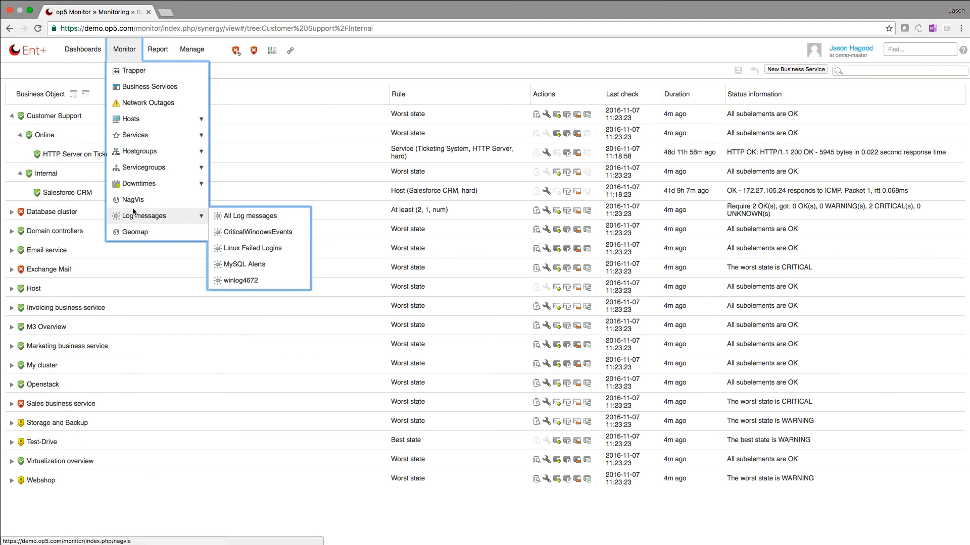
# Step: Show all log messages, add an and filter group, then narrow to MySQL Alerts
pyautogui.click(228, 220)
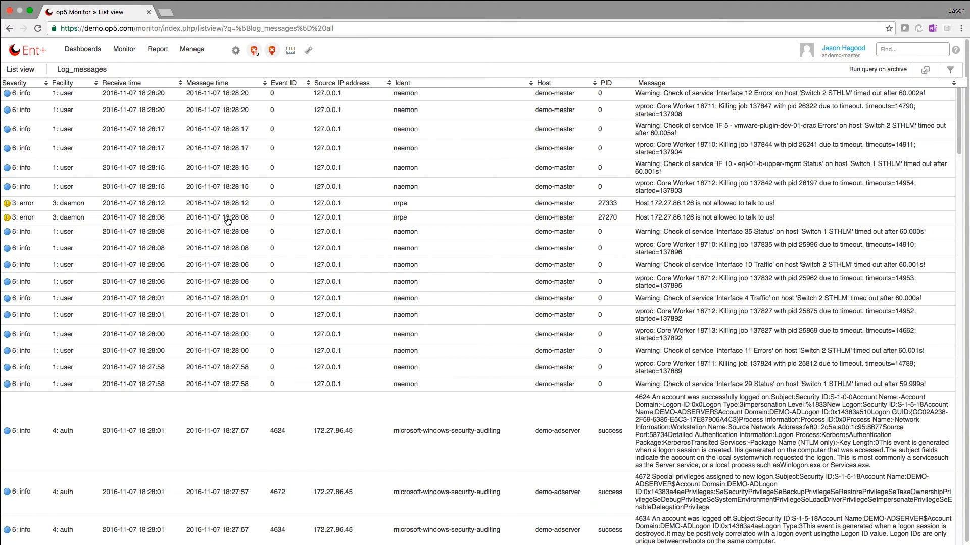
pyautogui.click(953, 75)
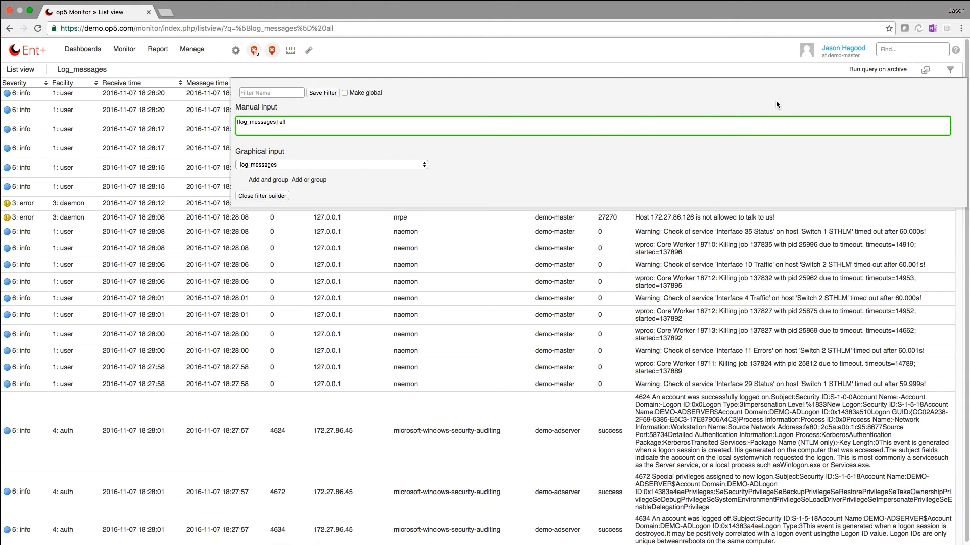
pyautogui.click(253, 179)
pyautogui.moveTo(144, 216)
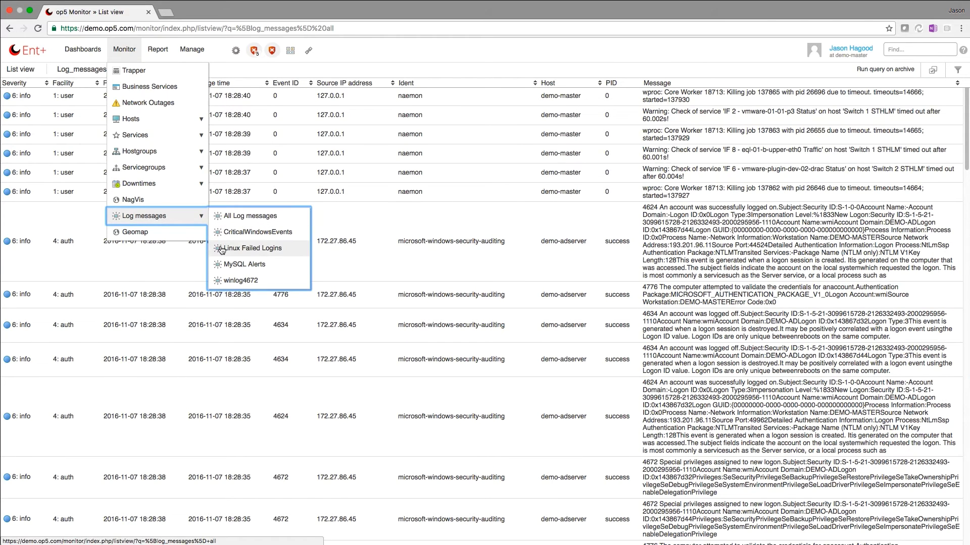
pyautogui.click(224, 267)
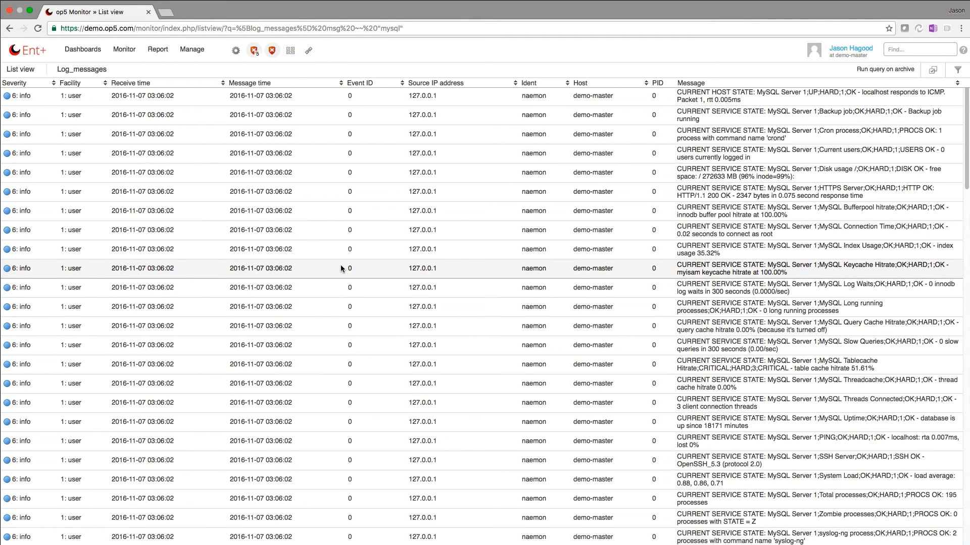
pyautogui.moveTo(158, 50)
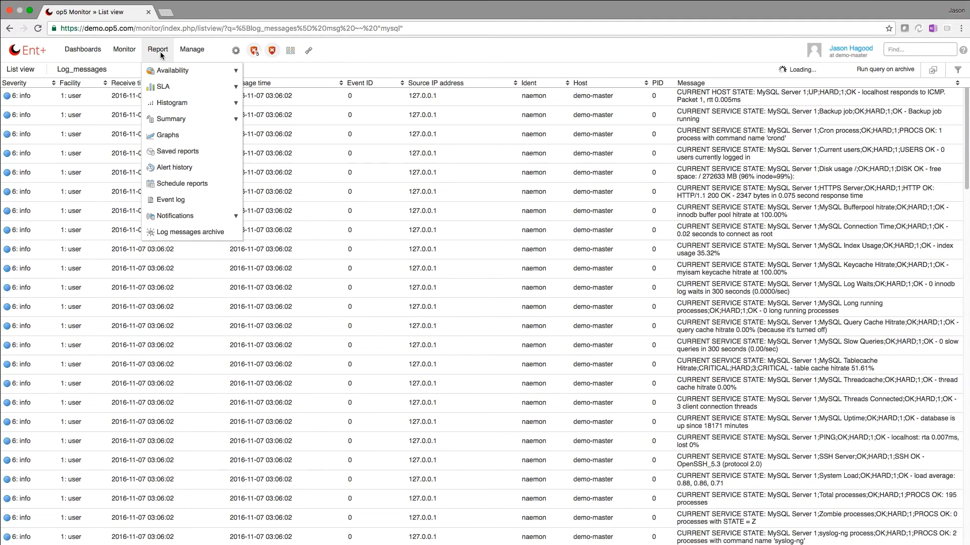
# Step: Open Report > Graphs and zoom the Runtime graph to 16:31–16:53
pyautogui.click(163, 137)
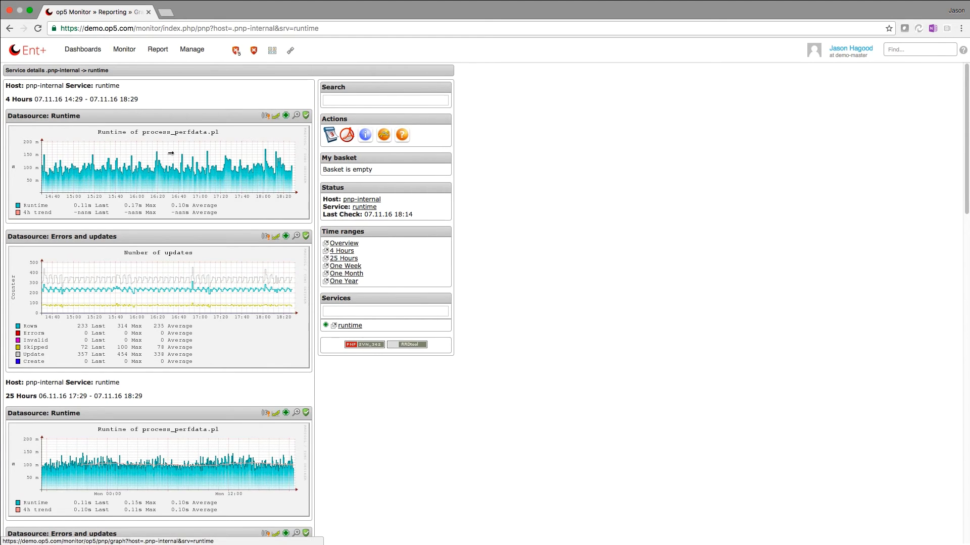
pyautogui.moveTo(169, 154); pyautogui.dragTo(195, 158)
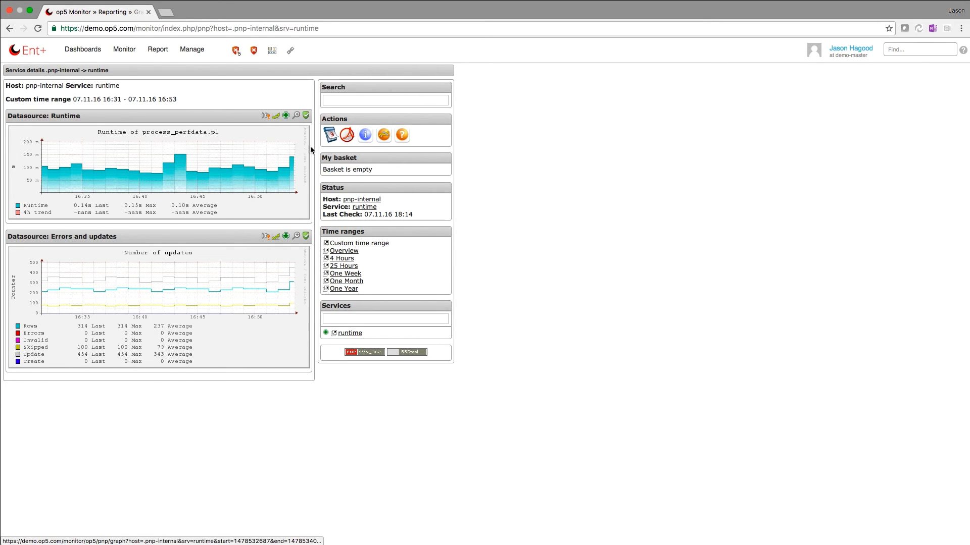
# Step: View the AP 0-10 and Multiple Interface combined graphs, zooming the 4 Hours graph
pyautogui.click(383, 135)
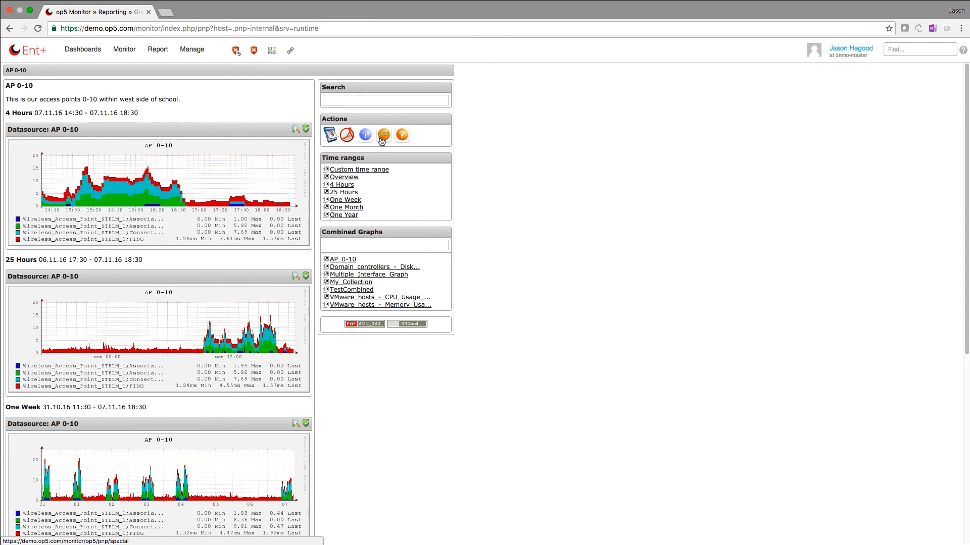
pyautogui.scroll(-2, 210, 191)
pyautogui.scroll(-4, 167, 193)
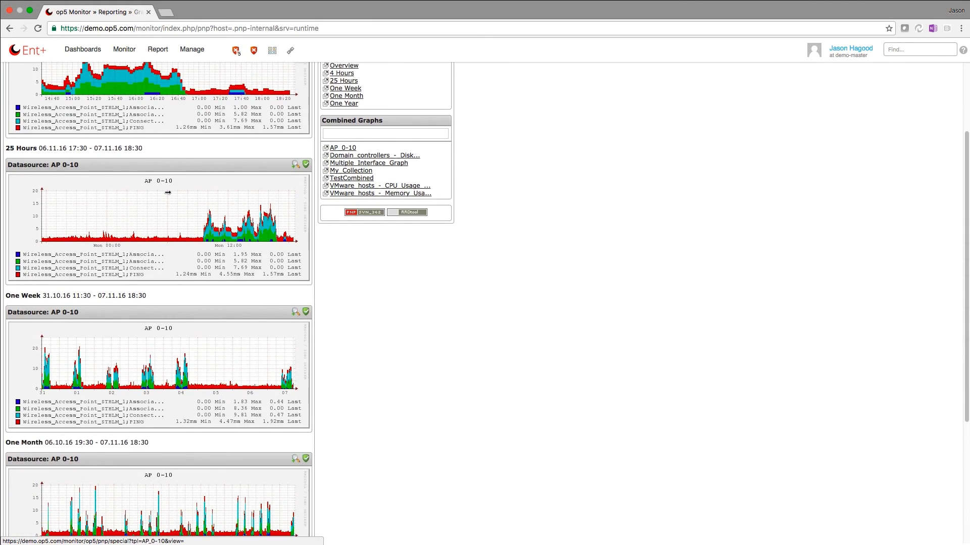
pyautogui.scroll(-2, 168, 195)
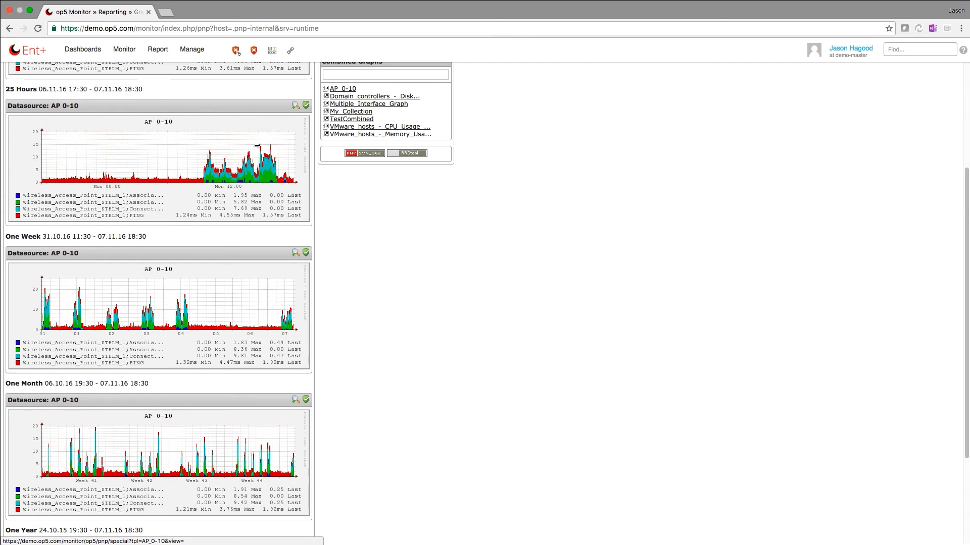
pyautogui.click(347, 104)
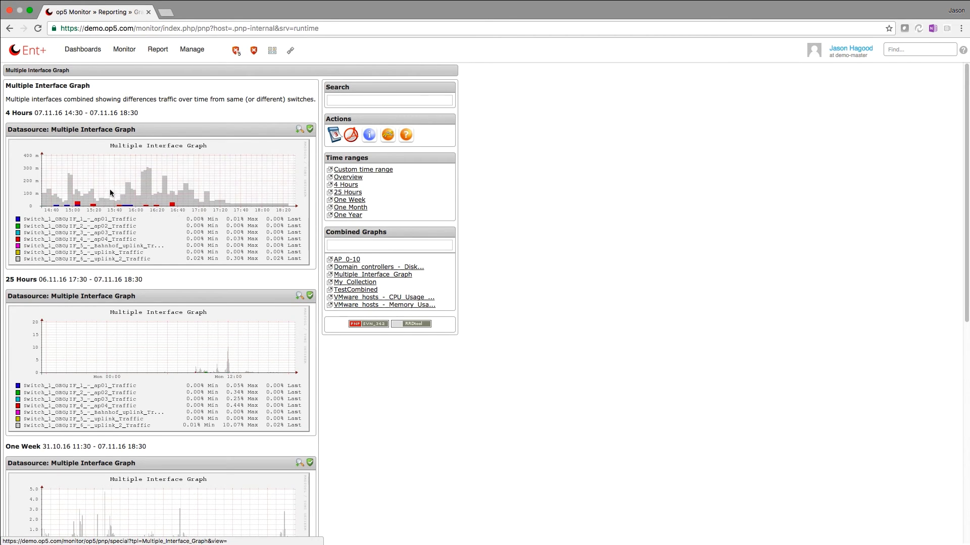
pyautogui.moveTo(107, 190); pyautogui.dragTo(141, 189)
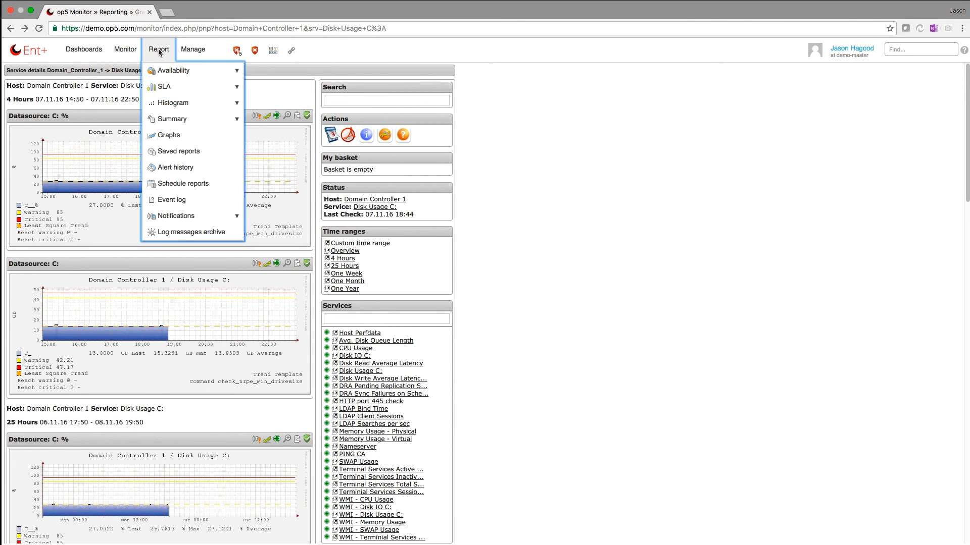
pyautogui.moveTo(165, 87)
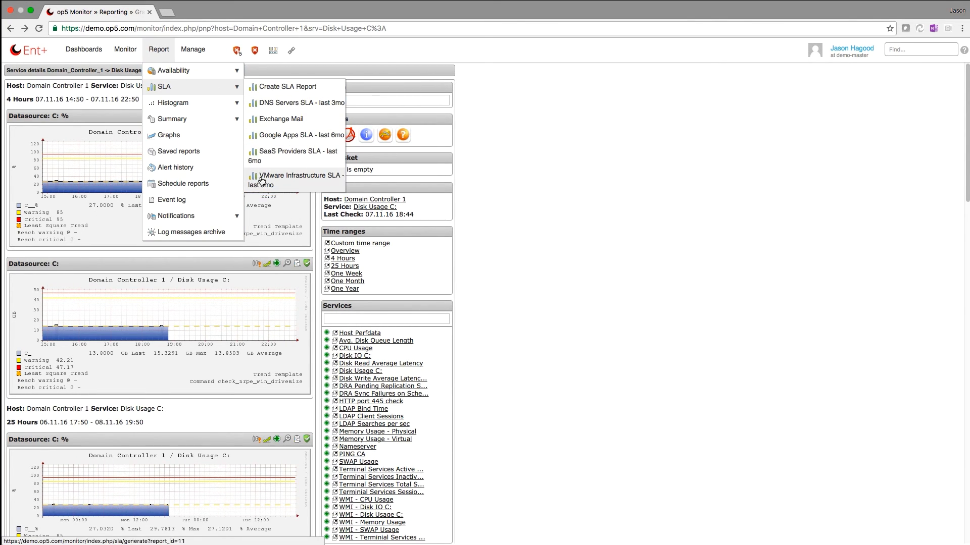
# Step: View the VMware Infrastructure SLA, Amazon AWS EC2 Poller histogram and Top Alert Producers reports
pyautogui.click(258, 178)
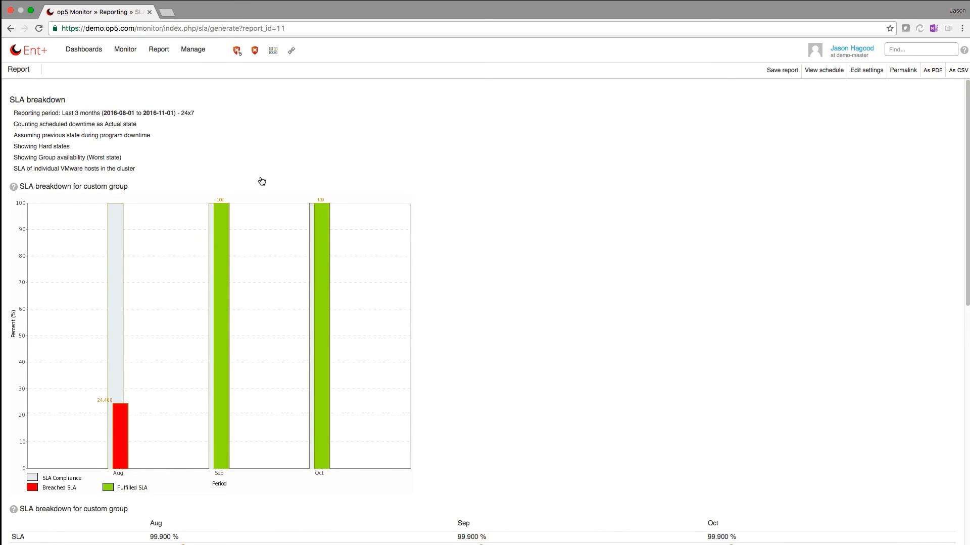
pyautogui.moveTo(173, 103)
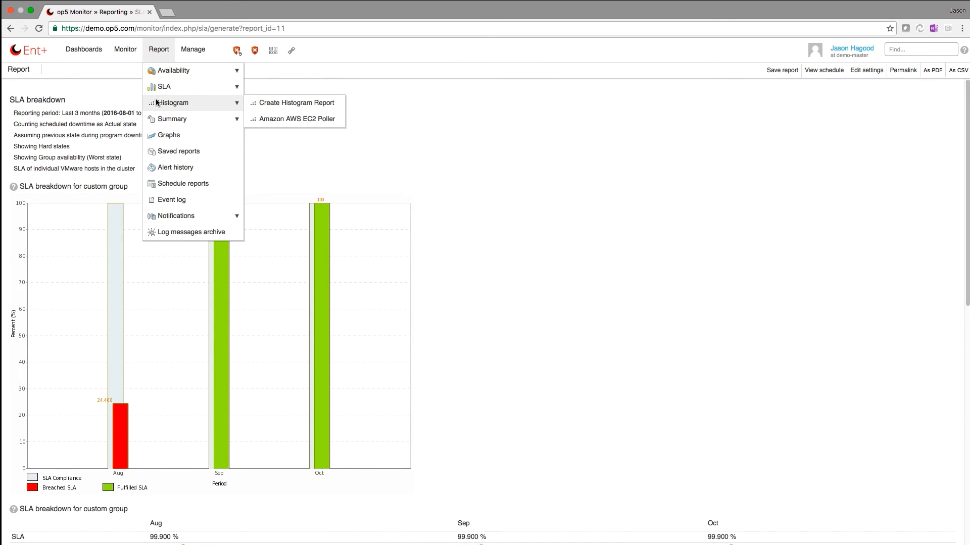
pyautogui.click(281, 118)
pyautogui.moveTo(159, 50)
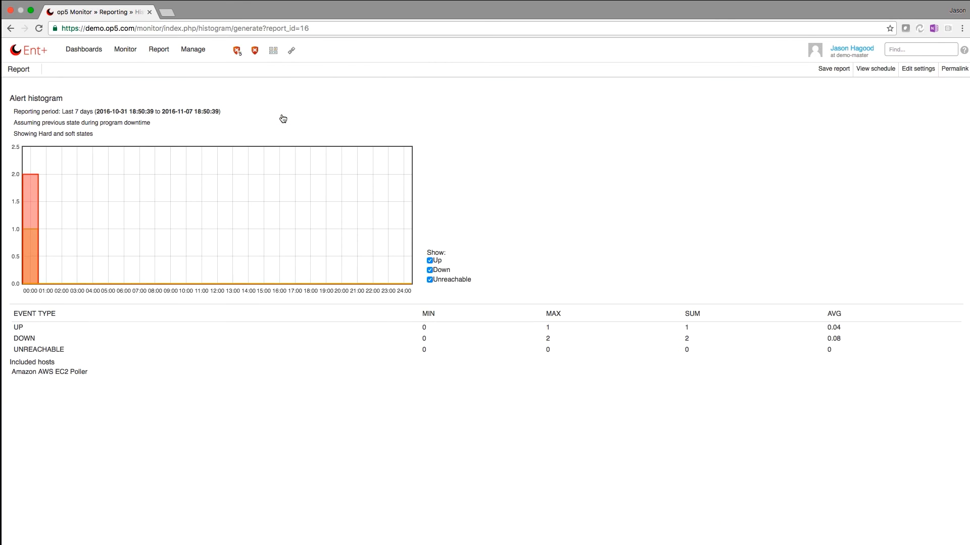
pyautogui.moveTo(171, 119)
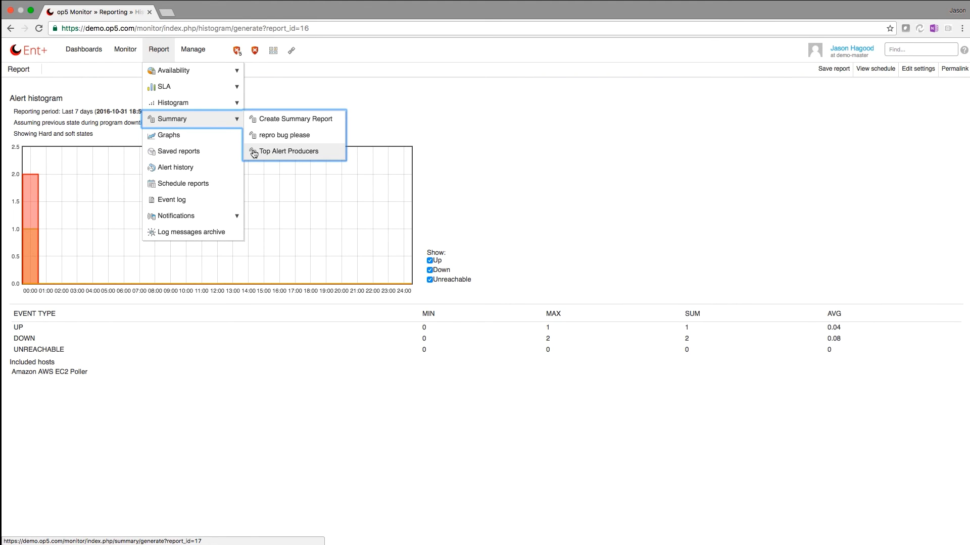
pyautogui.click(254, 151)
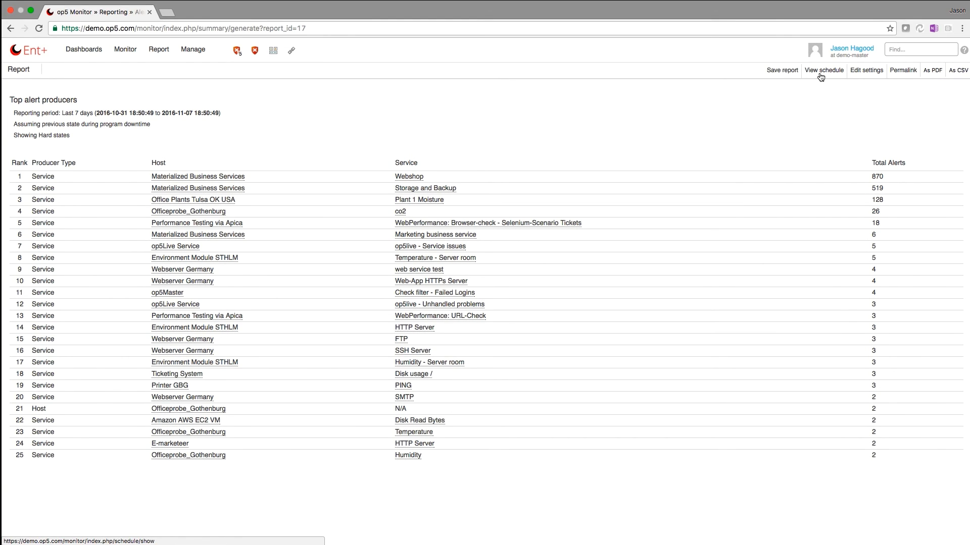
pyautogui.moveTo(193, 50)
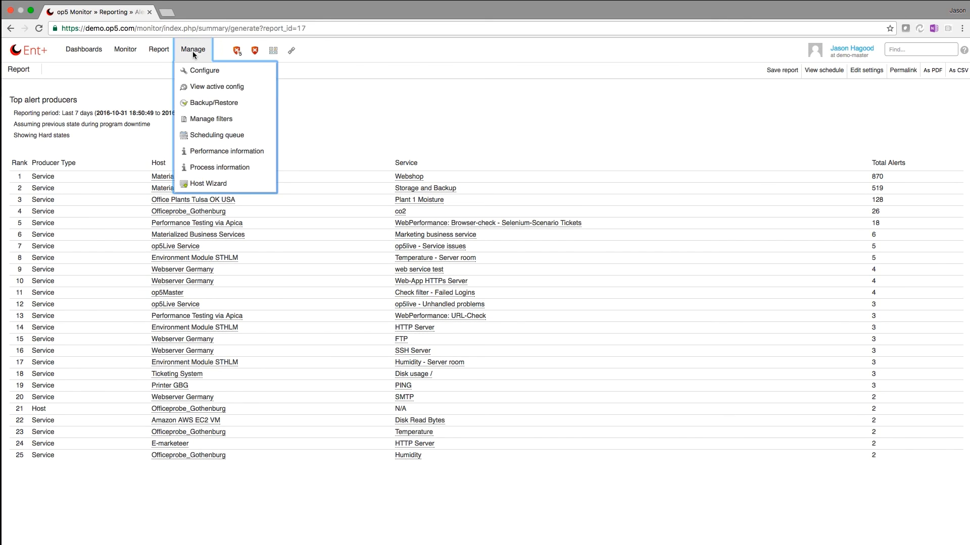
# Step: Open the Configuration page via Manage > Configure
pyautogui.click(193, 71)
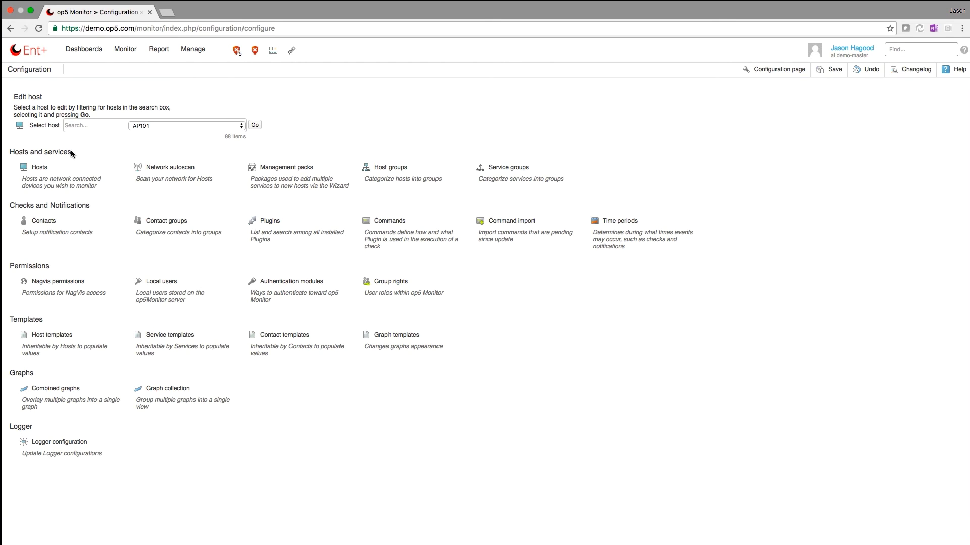
pyautogui.moveTo(72, 152); pyautogui.dragTo(12, 150)
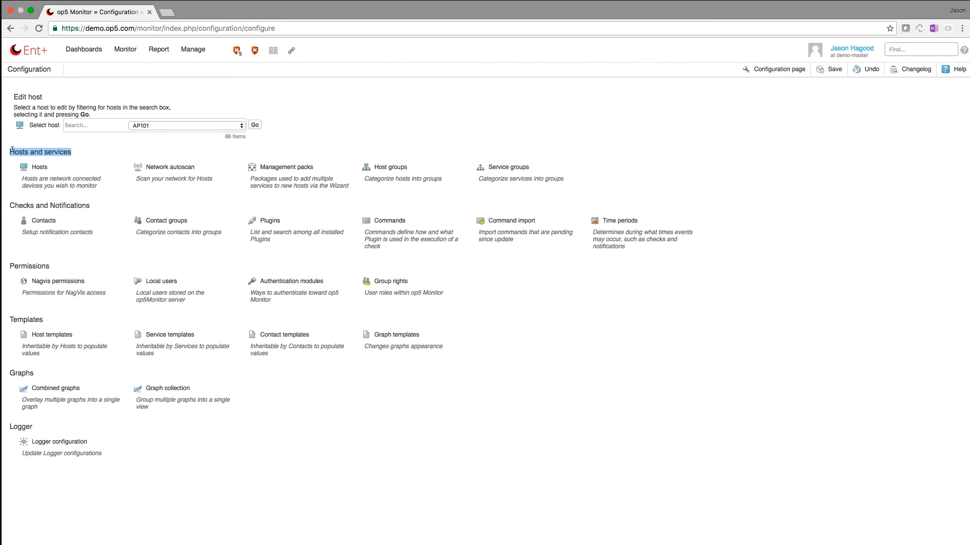
pyautogui.click(12, 151)
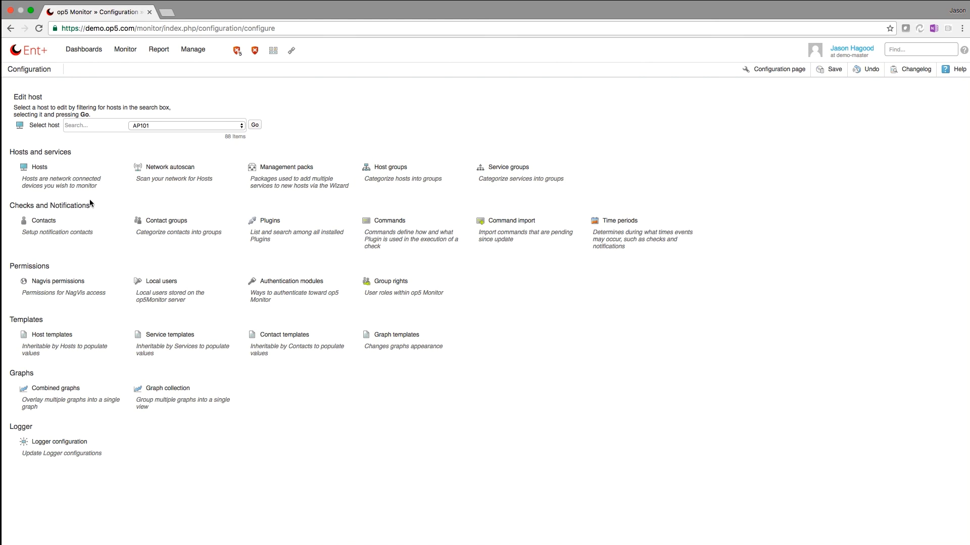
pyautogui.moveTo(91, 206); pyautogui.dragTo(9, 205)
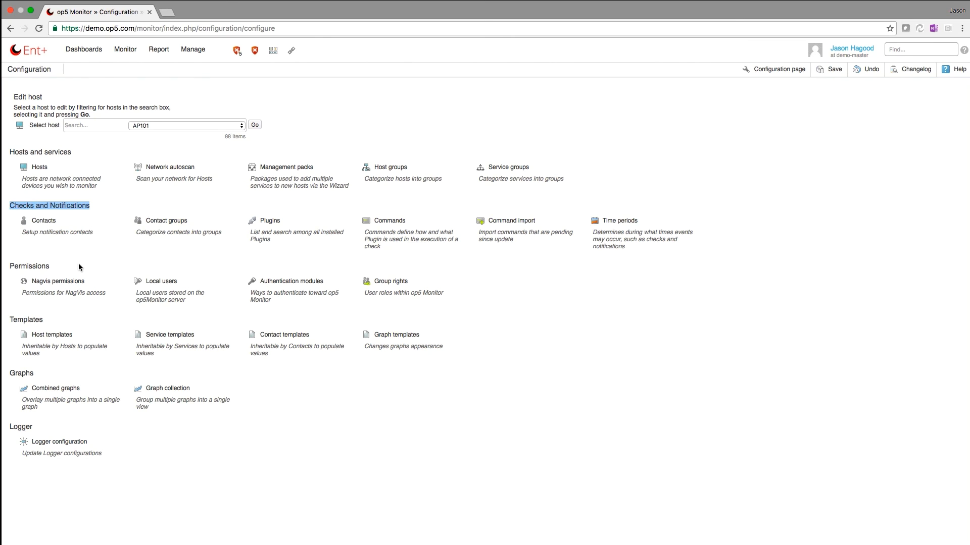
pyautogui.moveTo(78, 267); pyautogui.dragTo(10, 269)
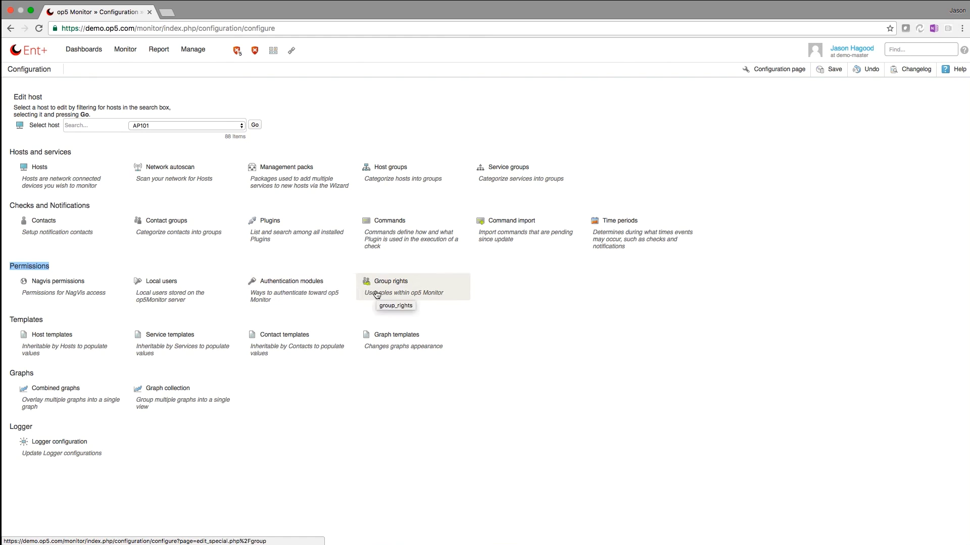
pyautogui.click(348, 270)
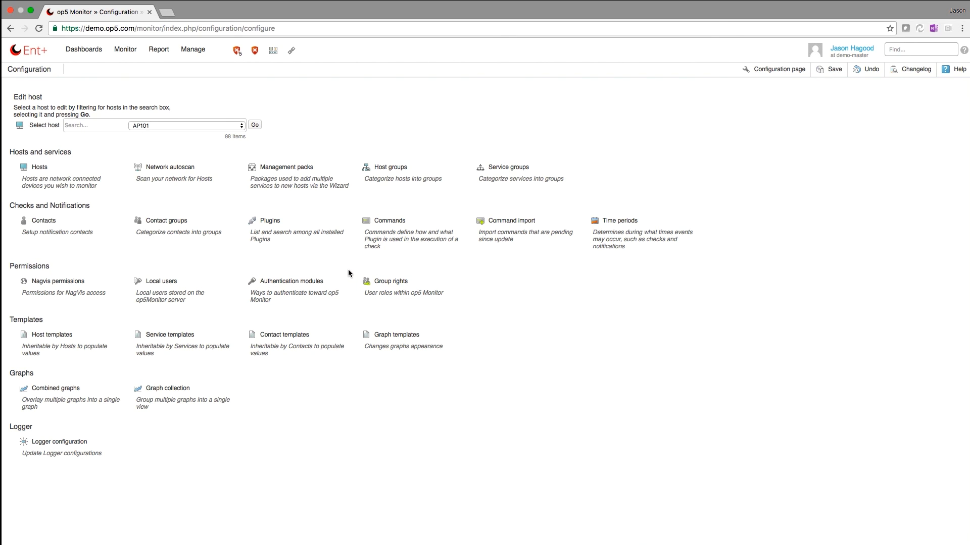